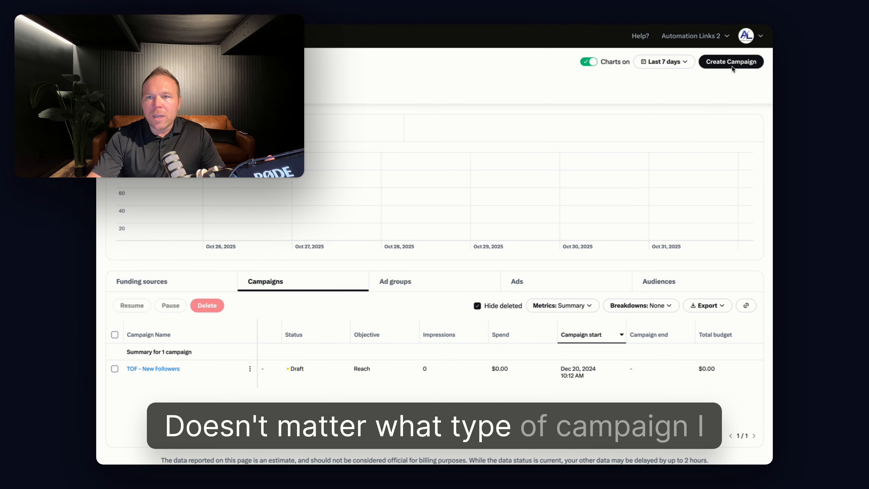
Create a new ad campaign with the Reach objective and continue to its campaign details
{"action": "left_click", "coordinate": [729, 66]}
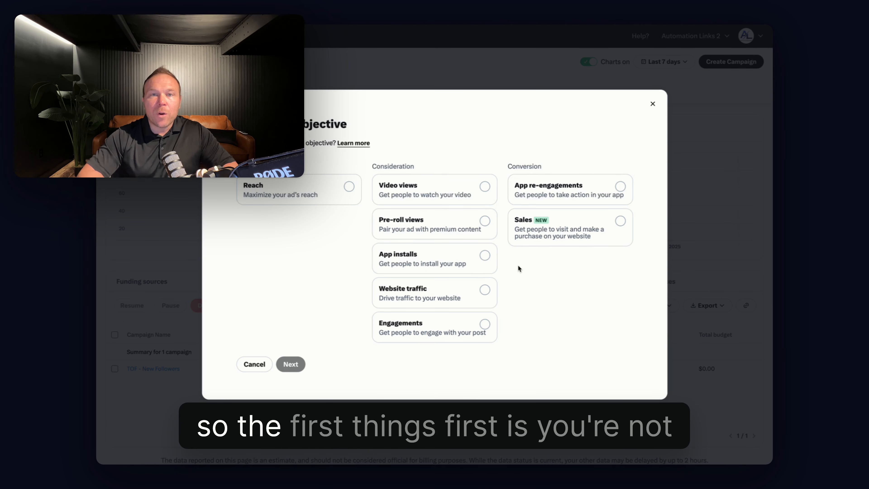
{"action": "left_click", "coordinate": [601, 225]}
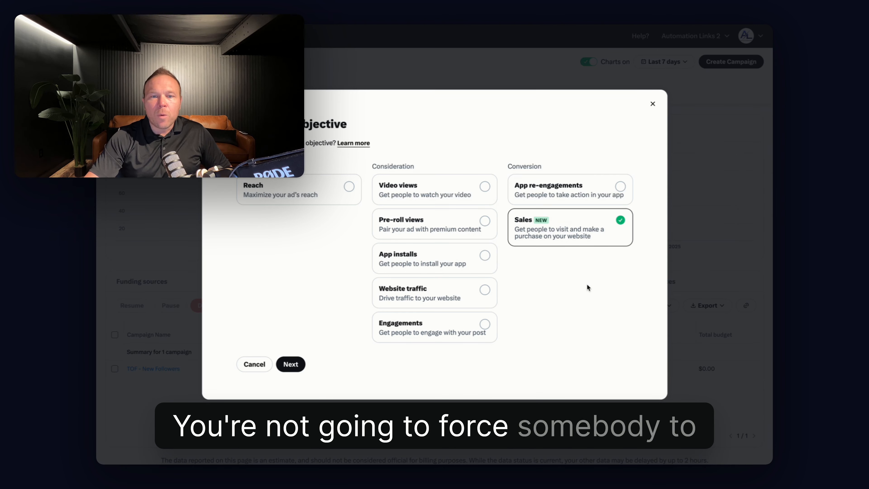
{"action": "left_click", "coordinate": [483, 289]}
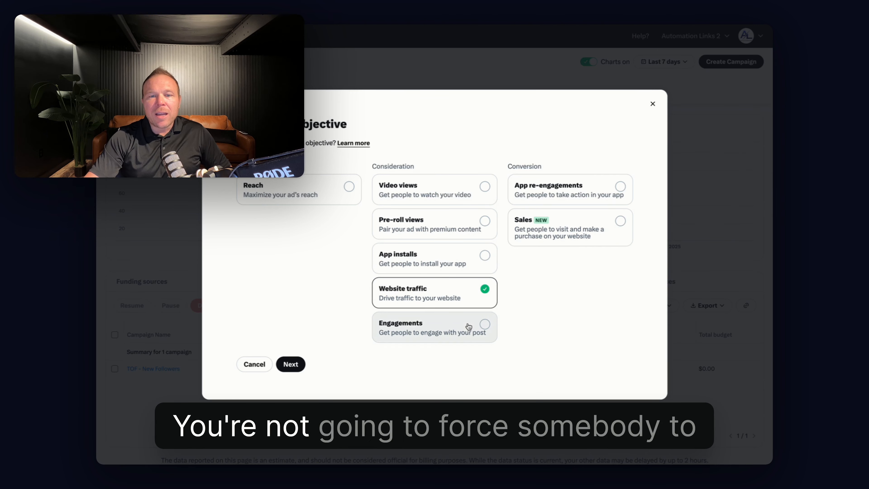
{"action": "left_click", "coordinate": [485, 326]}
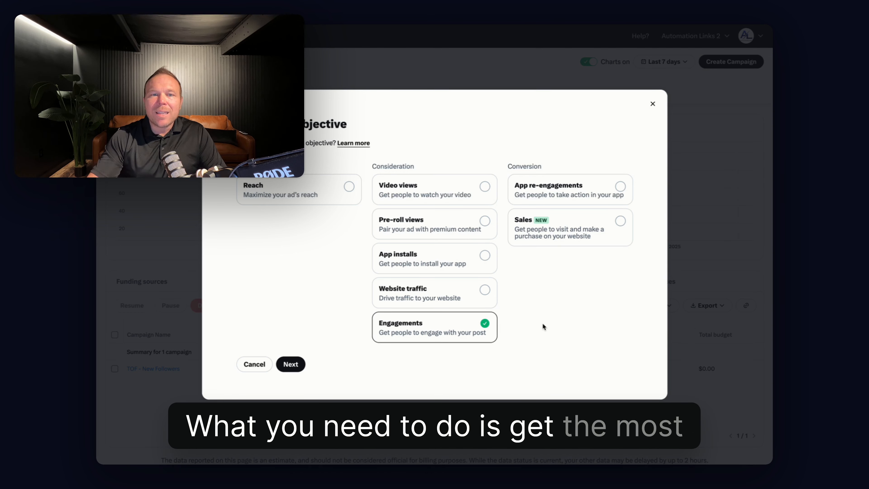
{"action": "left_click", "coordinate": [344, 197]}
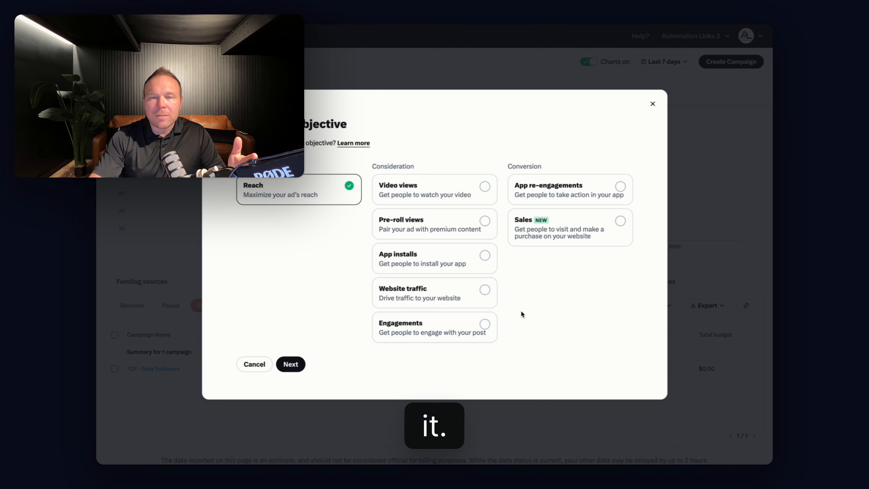
{"action": "left_click", "coordinate": [291, 364]}
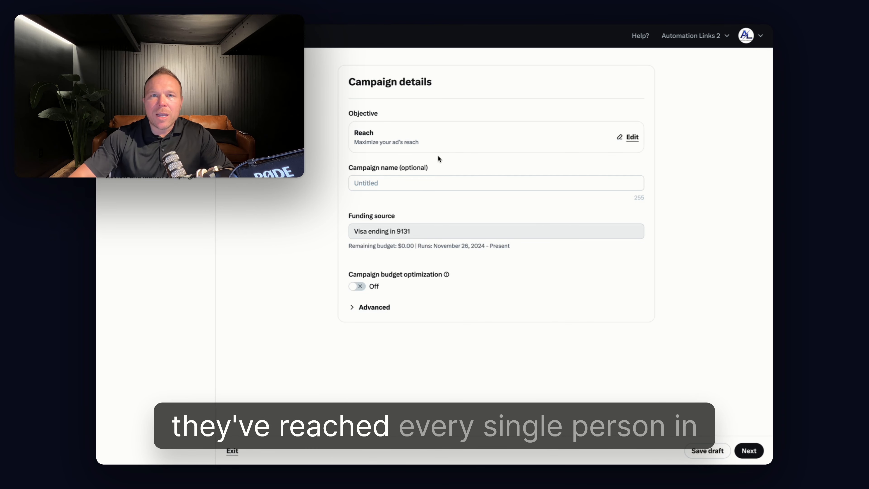
Name the campaign "X Ads Demo"
{"action": "left_click", "coordinate": [404, 183]}
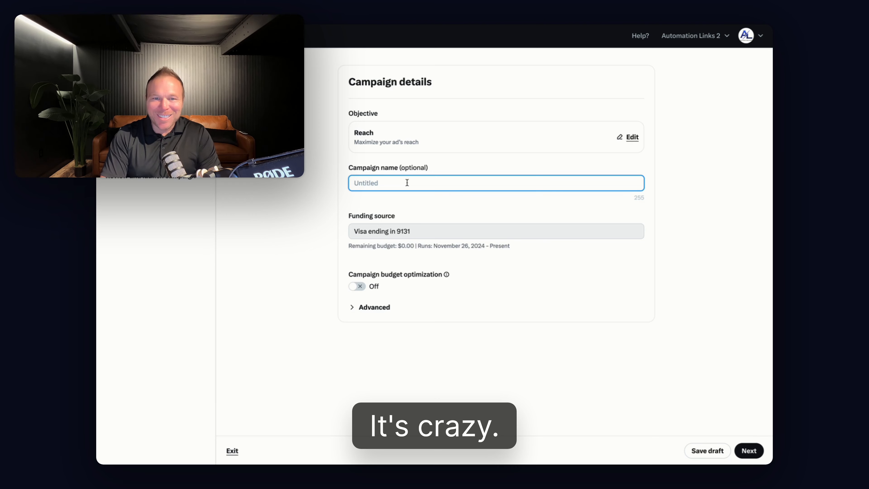
{"action": "type", "text": "X Ads Dem"}
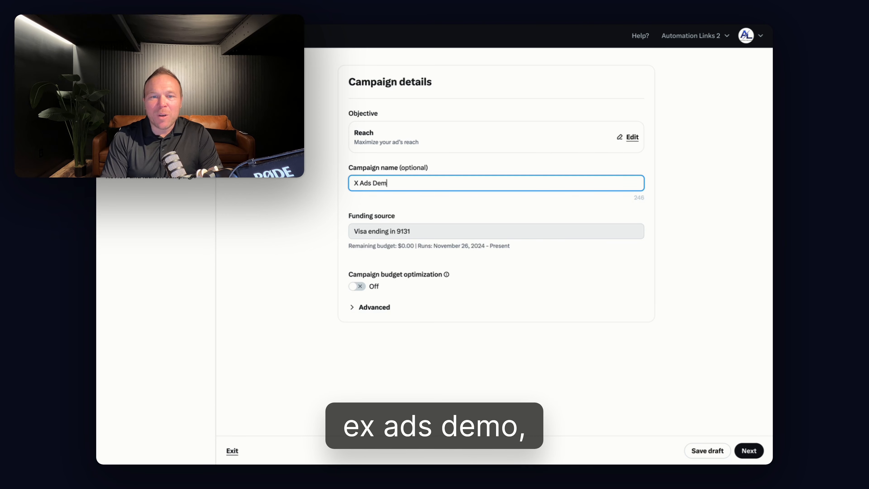
{"action": "type", "text": "o"}
Copy the campaign name, continue to the ad group details, and reuse it as the ad group name
{"action": "triple_click", "coordinate": [400, 182]}
{"action": "key", "text": "super+c"}
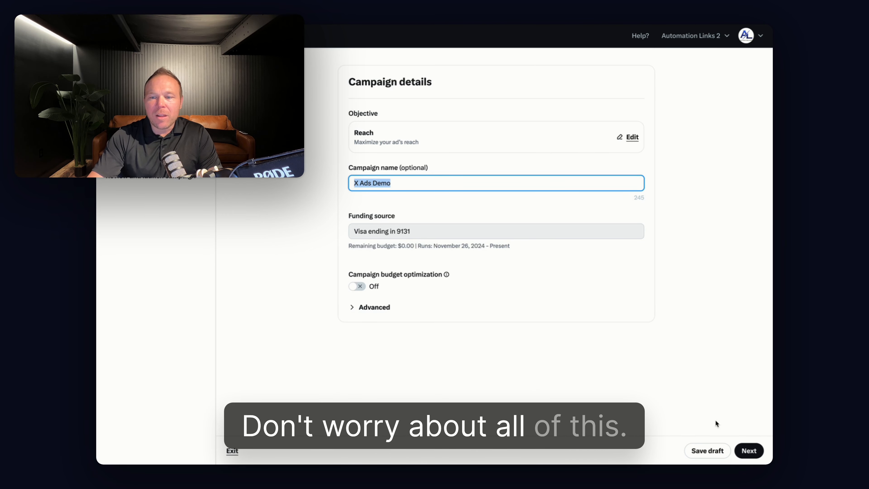
{"action": "left_click", "coordinate": [751, 452]}
{"action": "left_click", "coordinate": [316, 146]}
{"action": "key", "text": "super+v"}
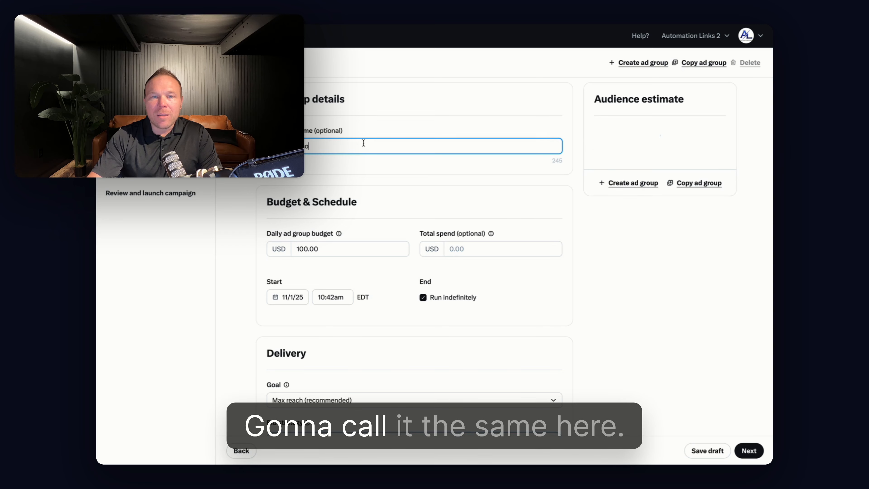
Set the daily ad group budget to 5.00 USD
{"action": "left_click", "coordinate": [307, 249]}
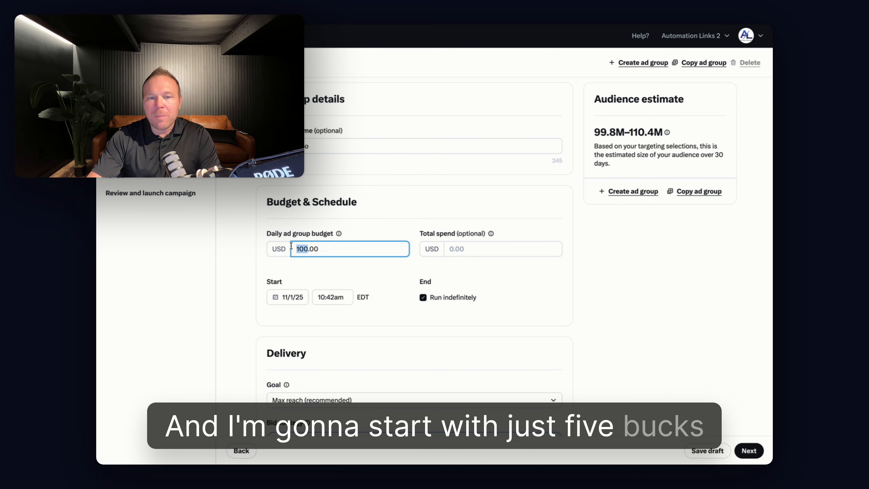
{"action": "type", "text": "5"}
{"action": "left_click", "coordinate": [420, 204]}
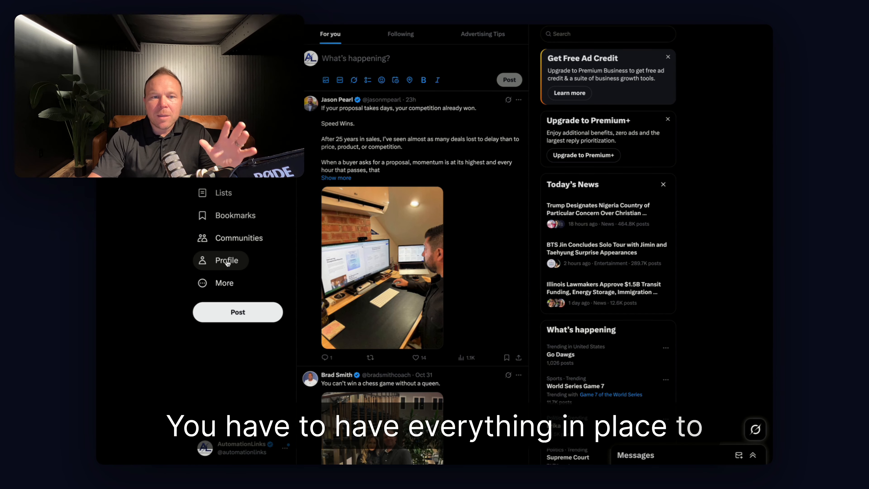
Switch to the company's X profile, check its displayed name, and view the linked X Ads guide down the page
{"action": "left_click", "coordinate": [228, 261]}
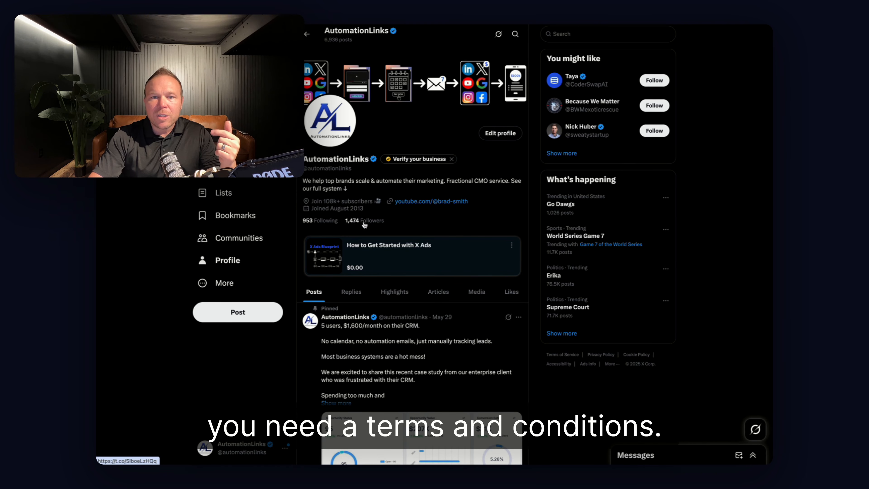
{"action": "left_click_drag", "start_coordinate": [304, 159], "coordinate": [338, 159]}
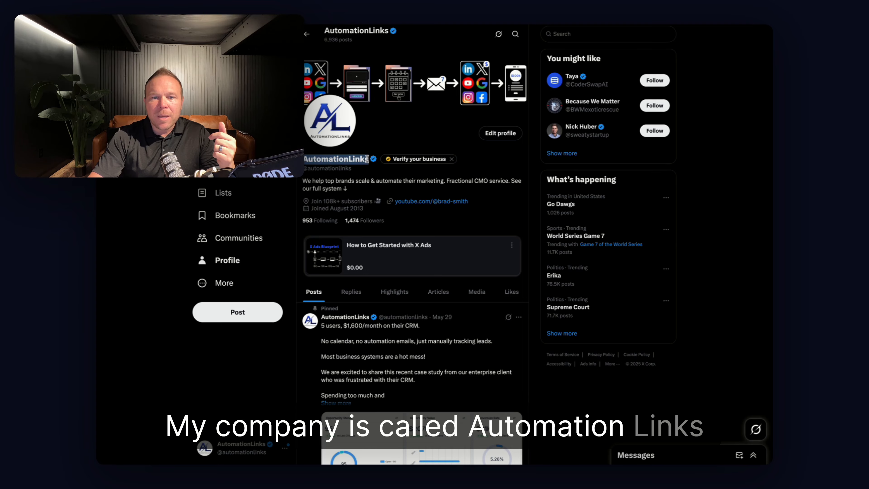
{"action": "left_click", "coordinate": [404, 274]}
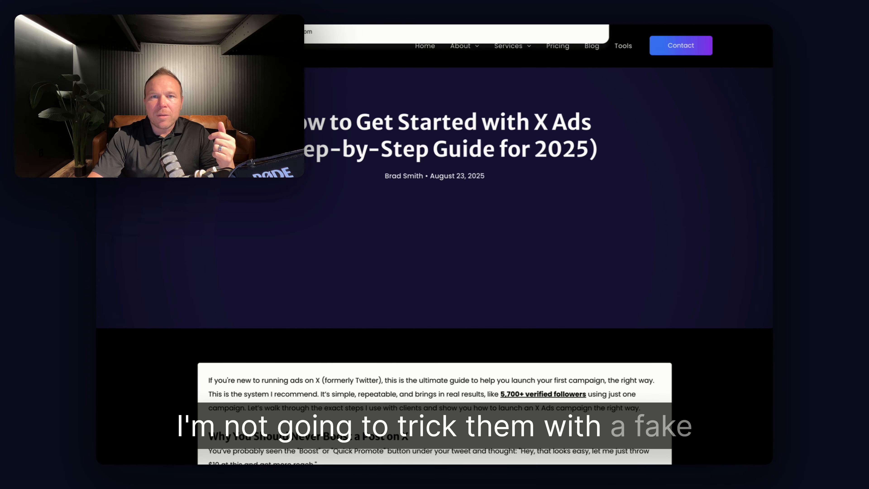
{"action": "scroll", "coordinate": [180, 204], "scroll_direction": "down", "scroll_amount": 20}
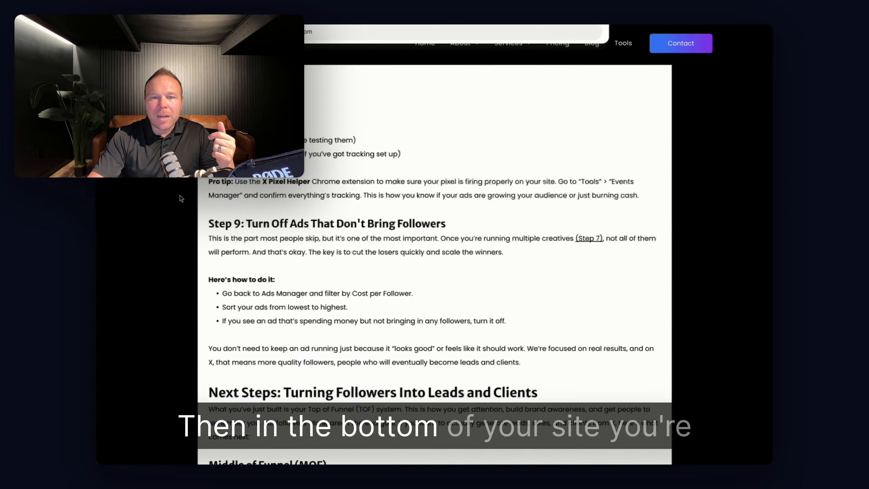
{"action": "scroll", "coordinate": [181, 199], "scroll_direction": "down", "scroll_amount": 10}
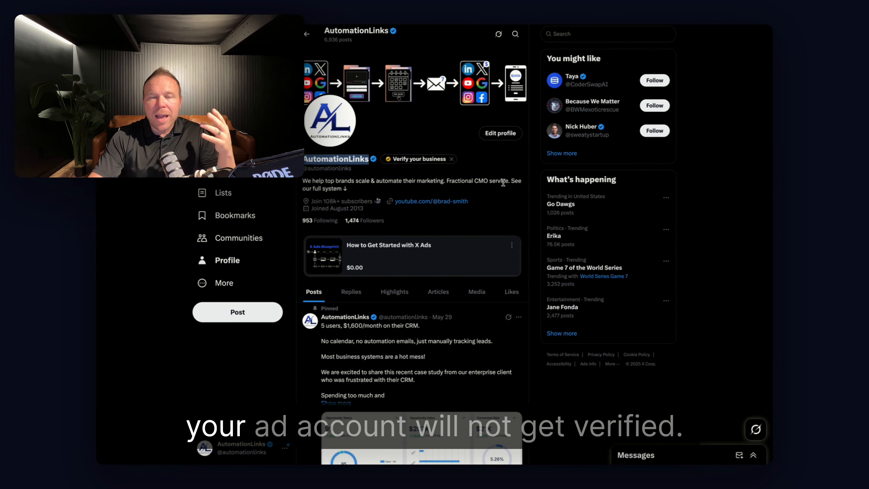
{"action": "left_click", "coordinate": [497, 182]}
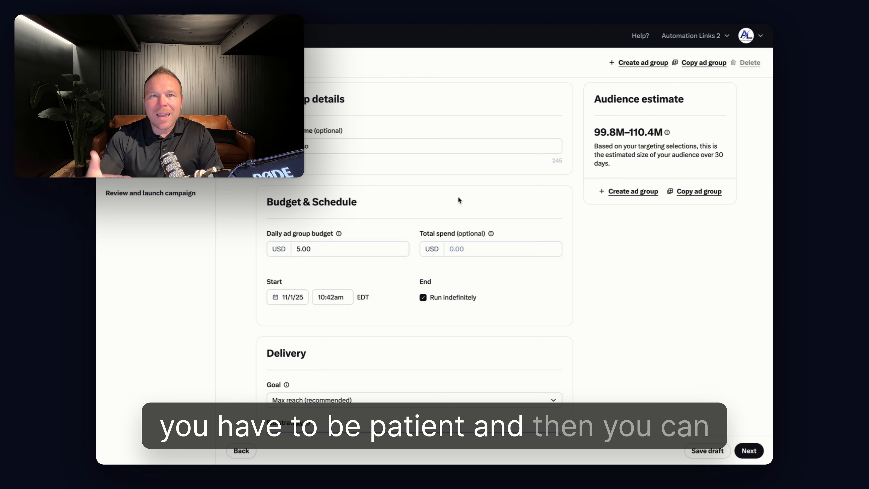
Review the ad group's schedule, delivery goal choices, bid strategy, frequency cap and pacing through to the placements
{"action": "scroll", "coordinate": [457, 196], "scroll_direction": "down", "scroll_amount": 2}
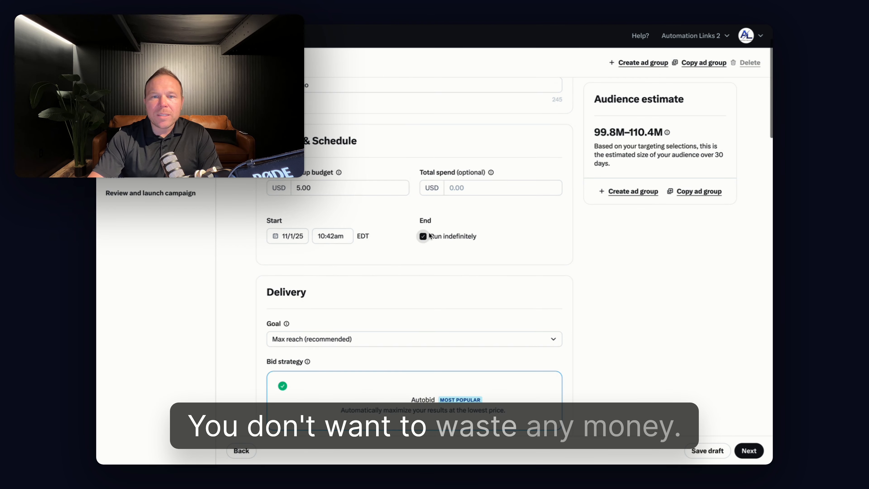
{"action": "scroll", "coordinate": [421, 248], "scroll_direction": "down", "scroll_amount": 5}
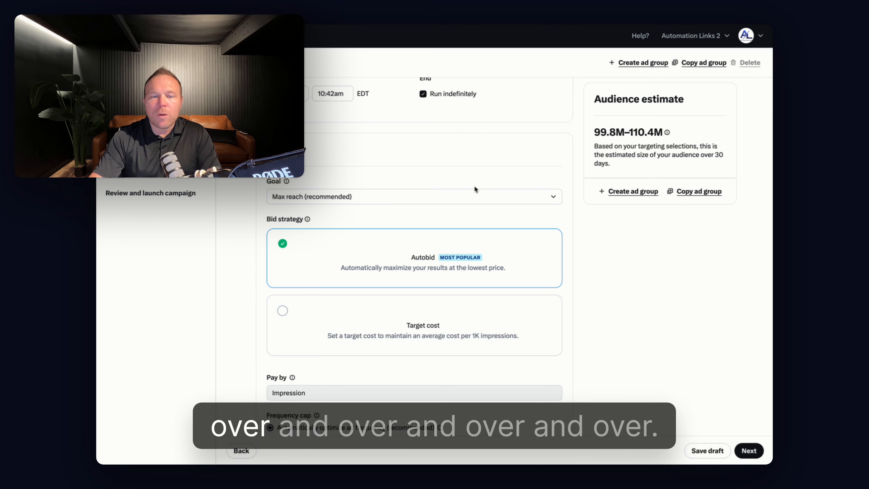
{"action": "scroll", "coordinate": [537, 260], "scroll_direction": "down", "scroll_amount": 1}
{"action": "scroll", "coordinate": [535, 262], "scroll_direction": "down", "scroll_amount": 1}
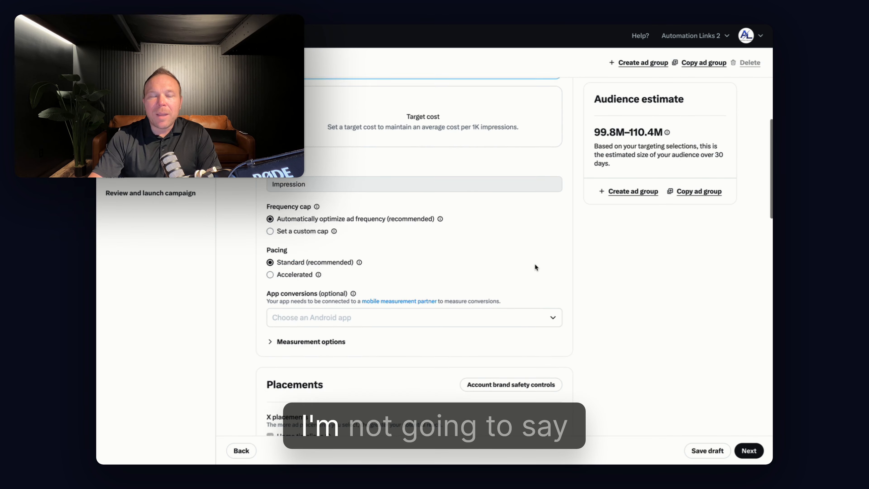
{"action": "scroll", "coordinate": [534, 264], "scroll_direction": "up", "scroll_amount": 5}
{"action": "left_click", "coordinate": [357, 178]}
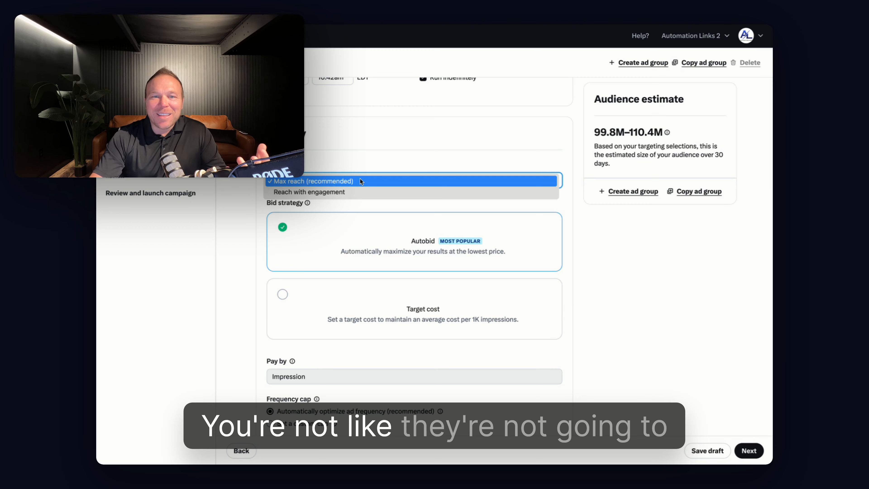
{"action": "left_click", "coordinate": [392, 145]}
{"action": "scroll", "coordinate": [502, 253], "scroll_direction": "down", "scroll_amount": 3}
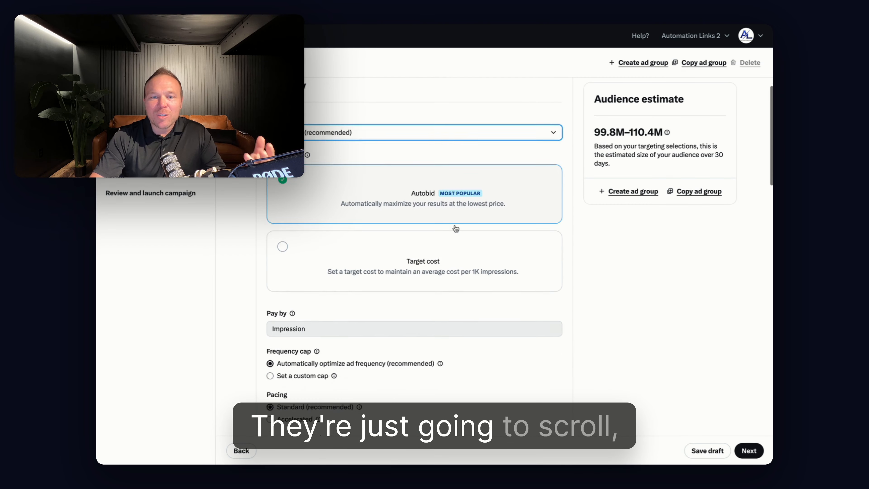
{"action": "scroll", "coordinate": [501, 251], "scroll_direction": "down", "scroll_amount": 3}
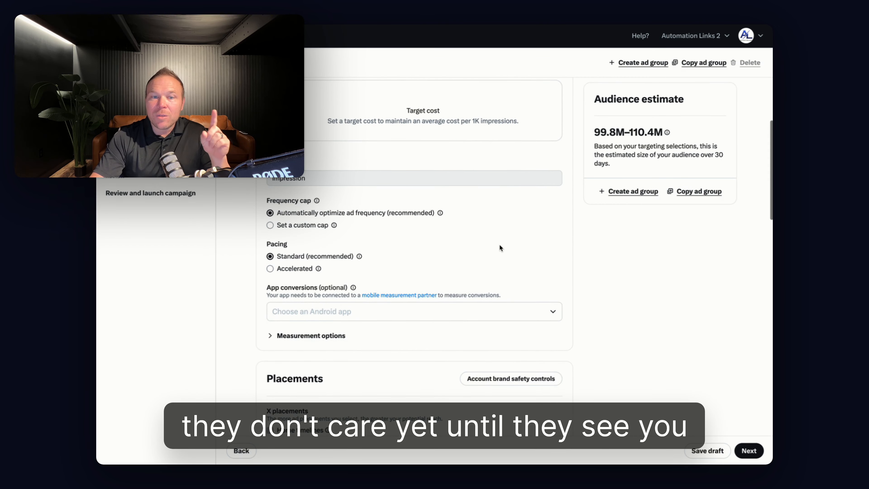
{"action": "scroll", "coordinate": [489, 243], "scroll_direction": "down", "scroll_amount": 3}
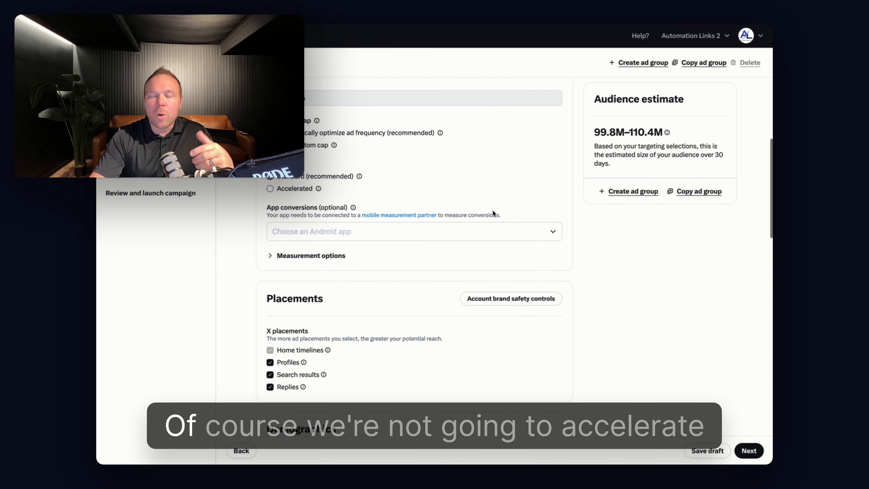
{"action": "scroll", "coordinate": [424, 189], "scroll_direction": "down", "scroll_amount": 2}
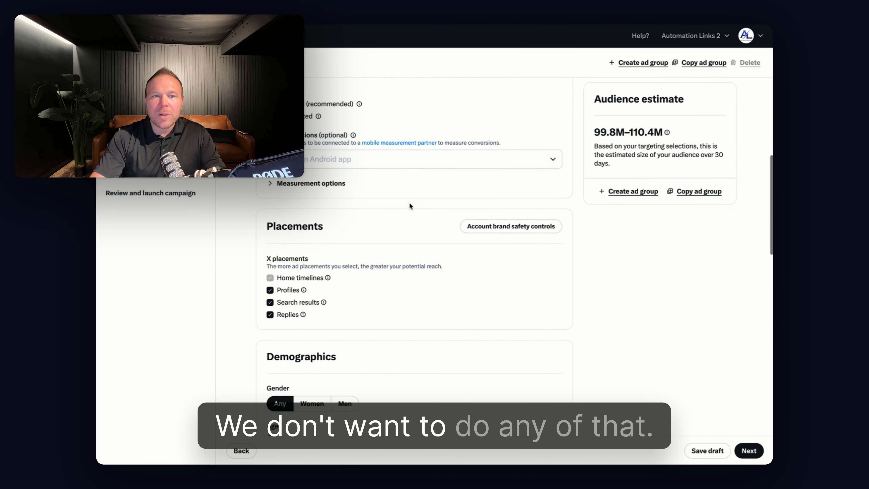
Expand the measurement options and inspect the account brand safety and suitability controls, closing them without changes
{"action": "left_click", "coordinate": [317, 187]}
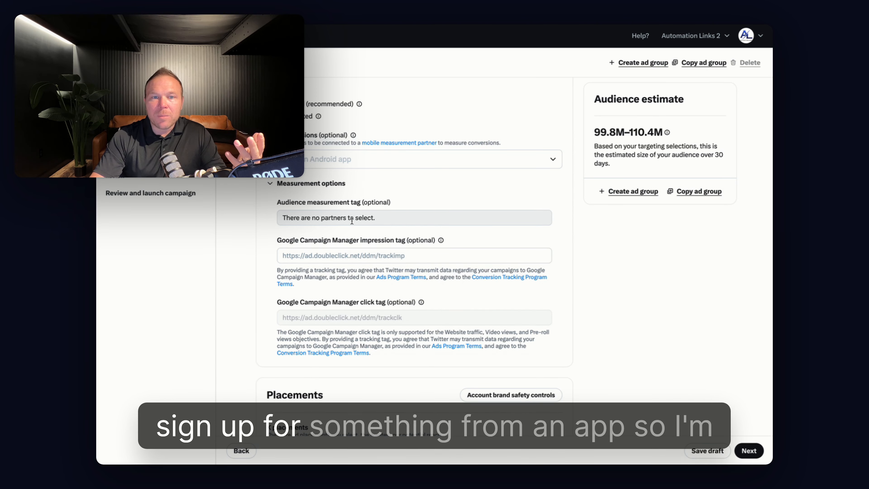
{"action": "scroll", "coordinate": [429, 241], "scroll_direction": "down", "scroll_amount": 2}
{"action": "scroll", "coordinate": [429, 241], "scroll_direction": "down", "scroll_amount": 5}
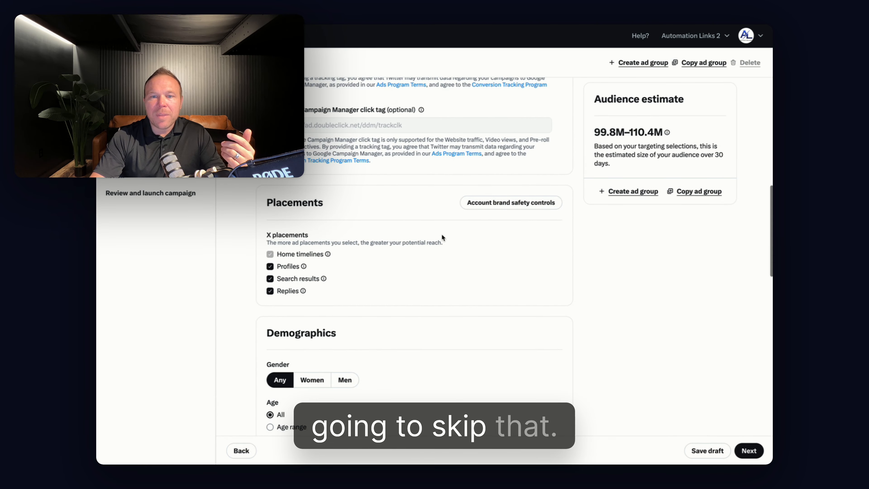
{"action": "left_click", "coordinate": [501, 204]}
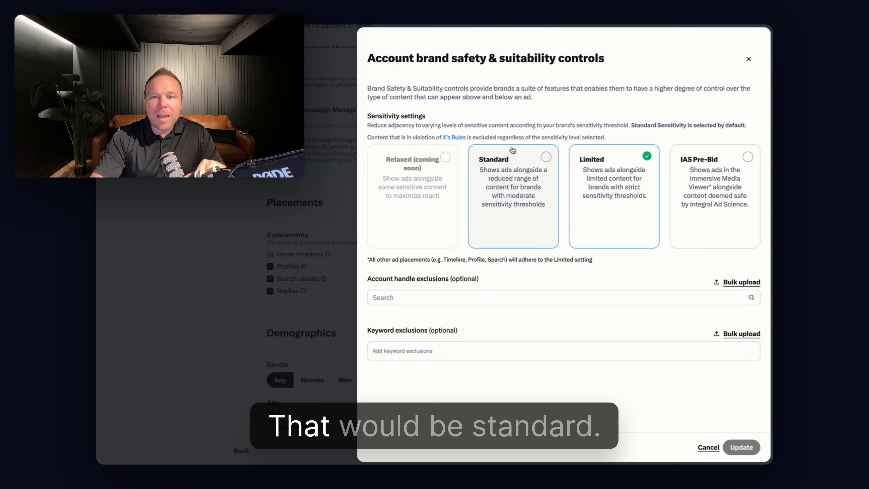
{"action": "left_click", "coordinate": [712, 449]}
{"action": "scroll", "coordinate": [452, 249], "scroll_direction": "down", "scroll_amount": 3}
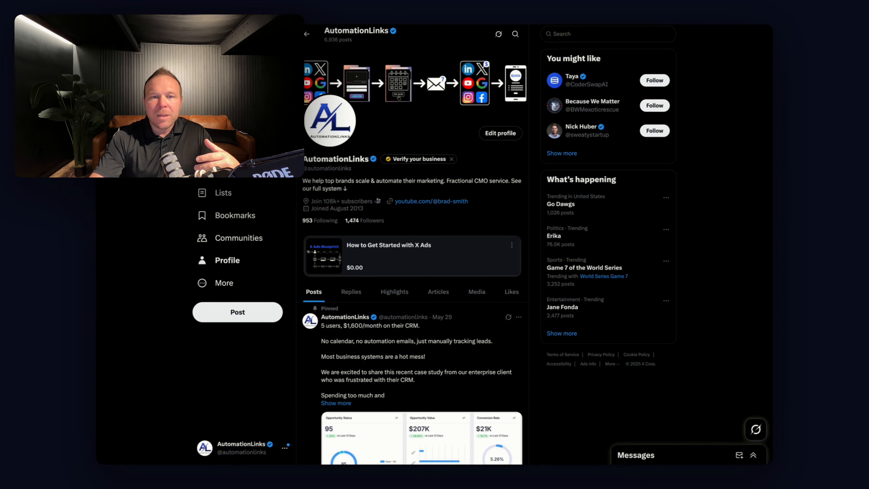
Look through the posts on the company's X profile to see where placed ads would appear
{"action": "scroll", "coordinate": [383, 218], "scroll_direction": "down", "scroll_amount": 10}
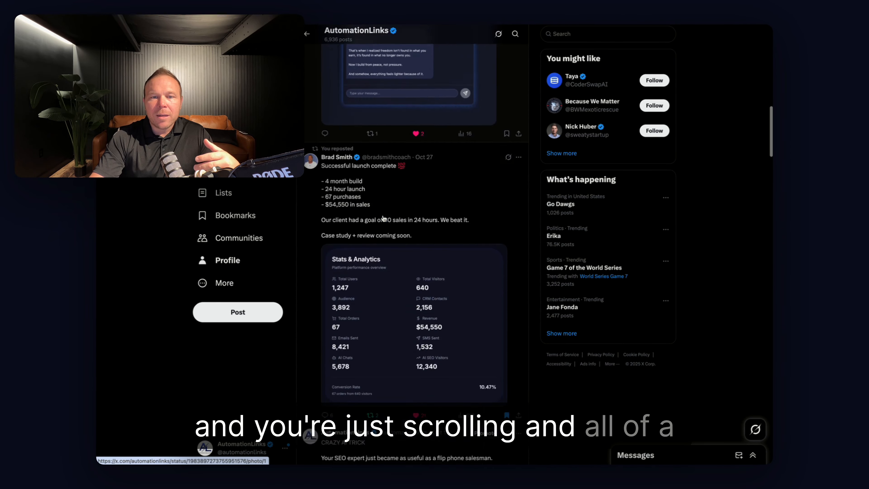
{"action": "scroll", "coordinate": [384, 218], "scroll_direction": "down", "scroll_amount": 5}
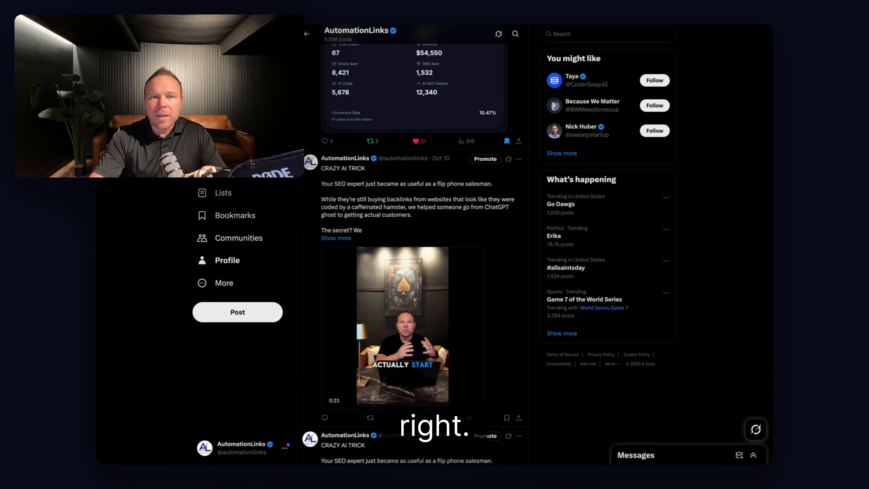
{"action": "left_click", "coordinate": [224, 102]}
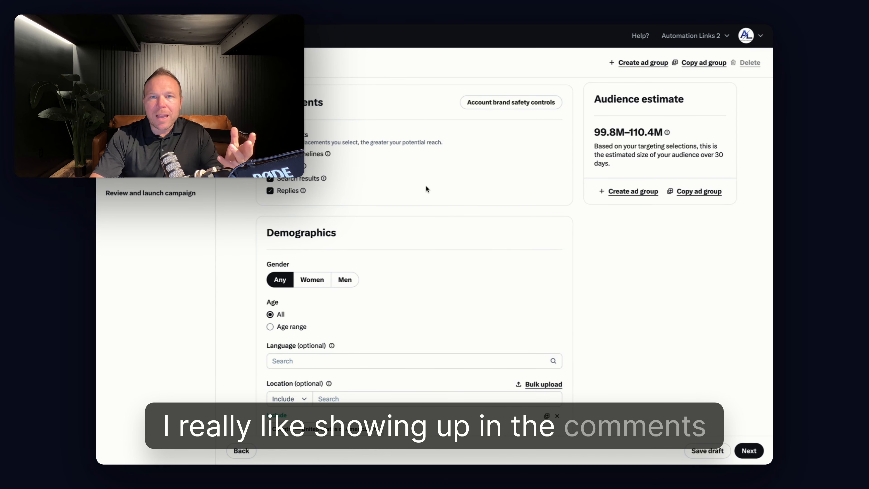
Restrict the ad group's demographics to an age range of 18 to 54
{"action": "scroll", "coordinate": [424, 185], "scroll_direction": "down", "scroll_amount": 4}
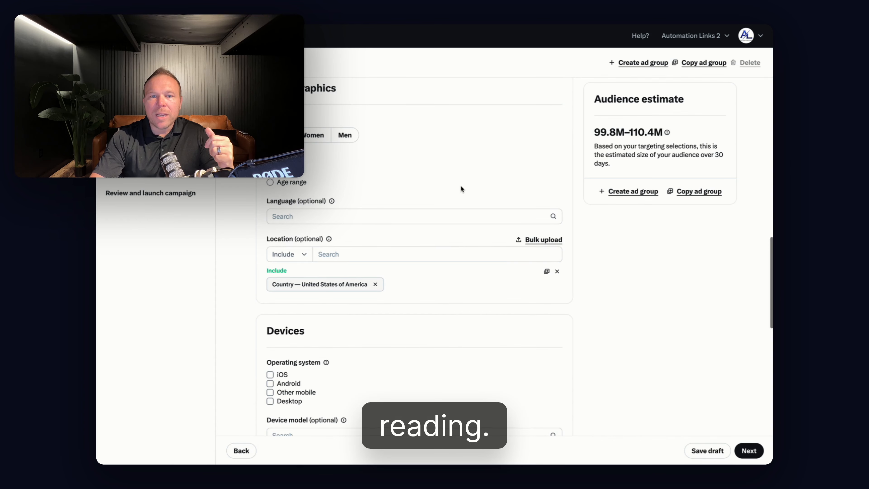
{"action": "left_click", "coordinate": [300, 185]}
{"action": "left_click", "coordinate": [301, 201]}
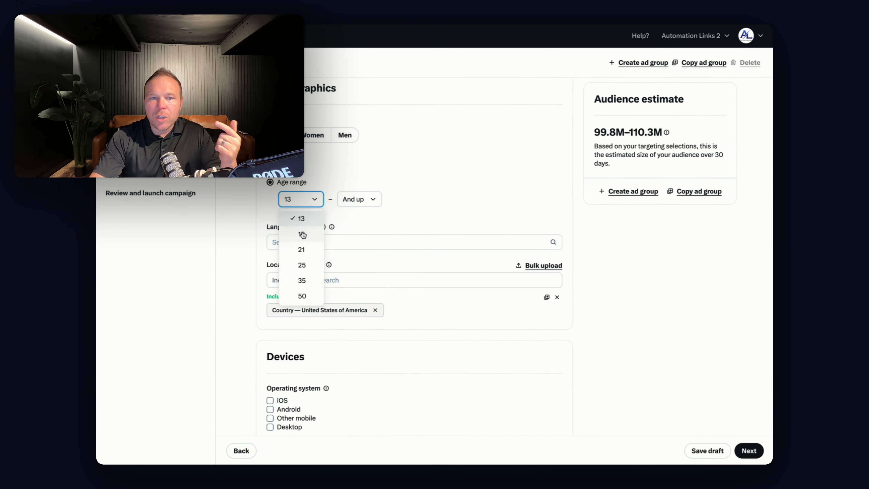
{"action": "left_click", "coordinate": [302, 234]}
{"action": "left_click", "coordinate": [360, 202]}
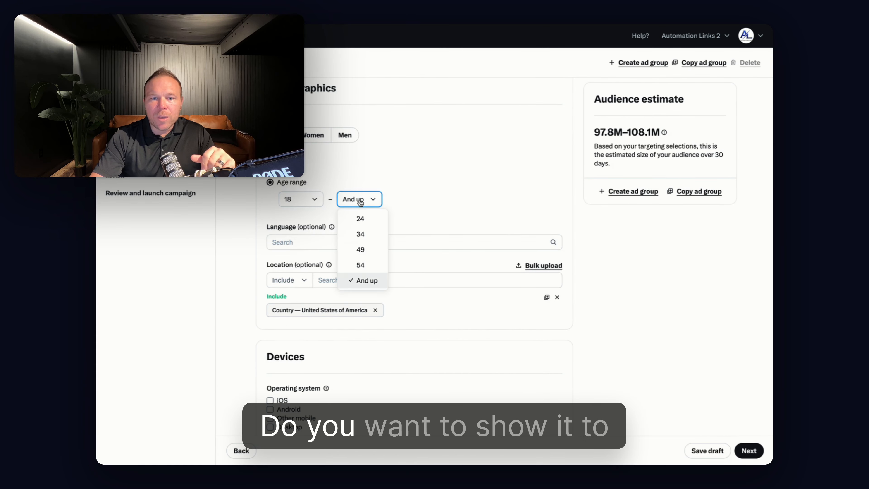
{"action": "left_click", "coordinate": [372, 264]}
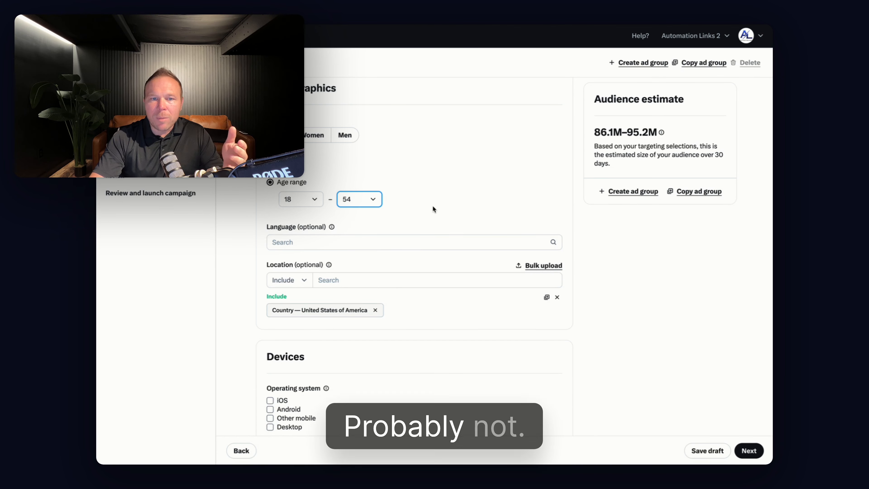
Add English (en) as the targeted language in the demographics
{"action": "scroll", "coordinate": [433, 208], "scroll_direction": "down", "scroll_amount": 3}
{"action": "left_click", "coordinate": [444, 194]}
{"action": "type", "text": "english"}
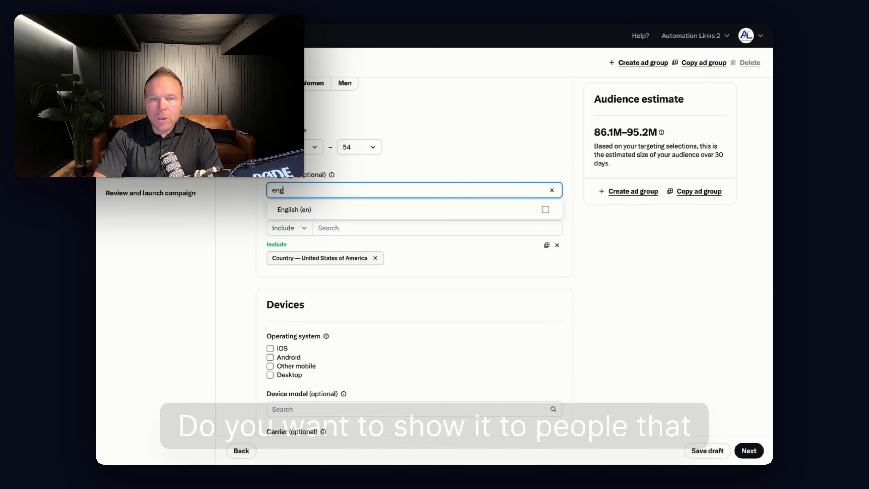
{"action": "left_click", "coordinate": [361, 212]}
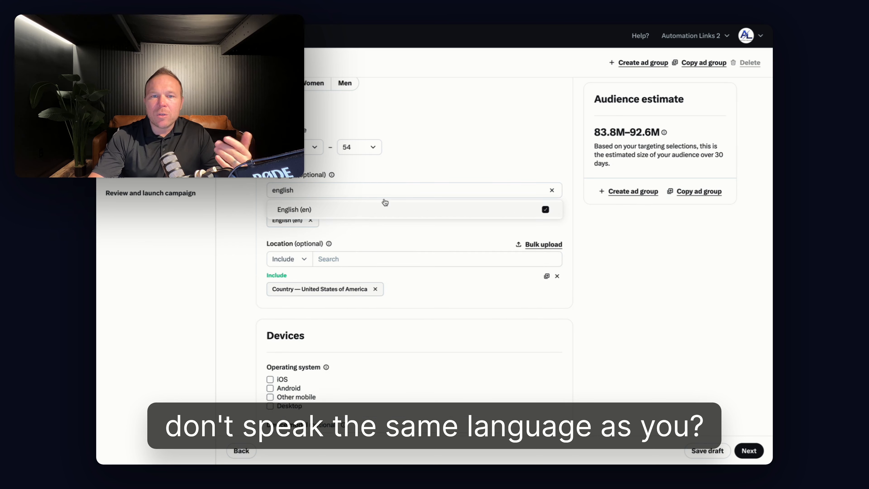
{"action": "scroll", "coordinate": [449, 141], "scroll_direction": "down", "scroll_amount": 3}
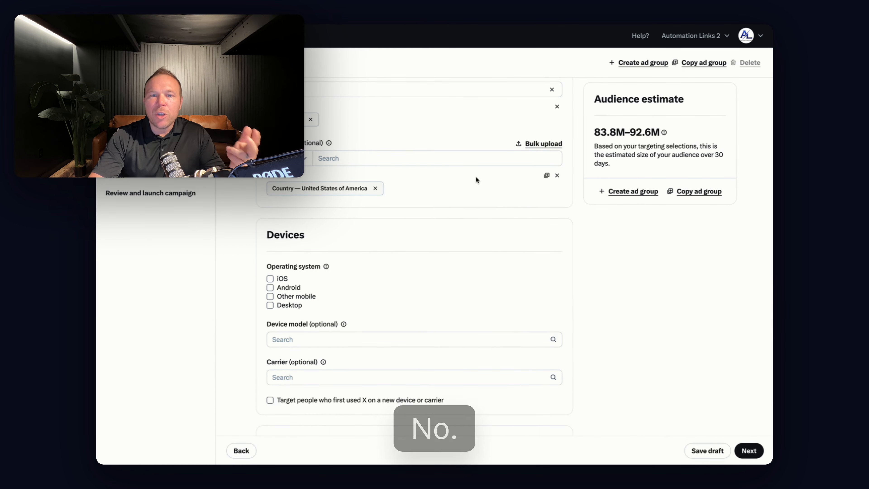
{"action": "scroll", "coordinate": [465, 185], "scroll_direction": "down", "scroll_amount": 5}
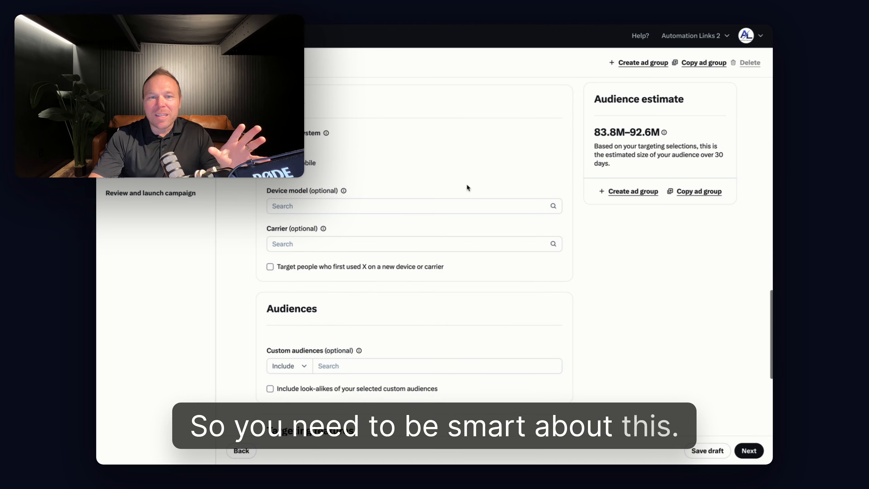
{"action": "scroll", "coordinate": [464, 192], "scroll_direction": "down", "scroll_amount": 5}
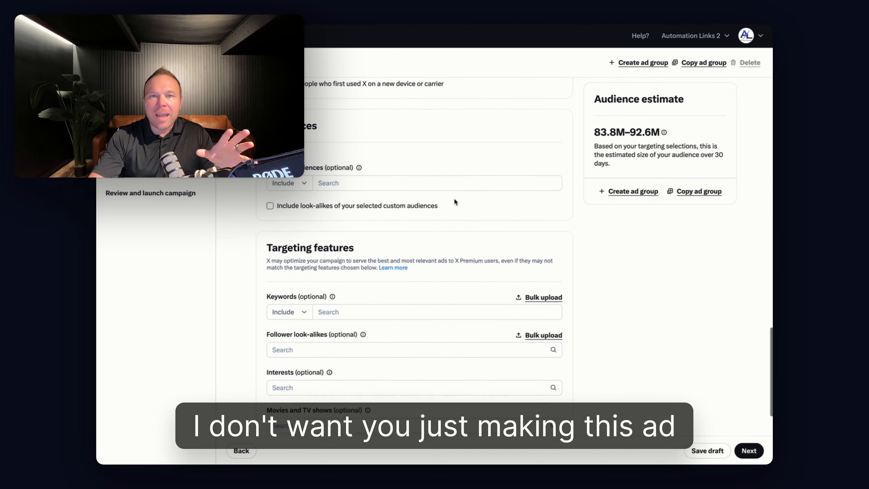
{"action": "scroll", "coordinate": [454, 204], "scroll_direction": "down", "scroll_amount": 4}
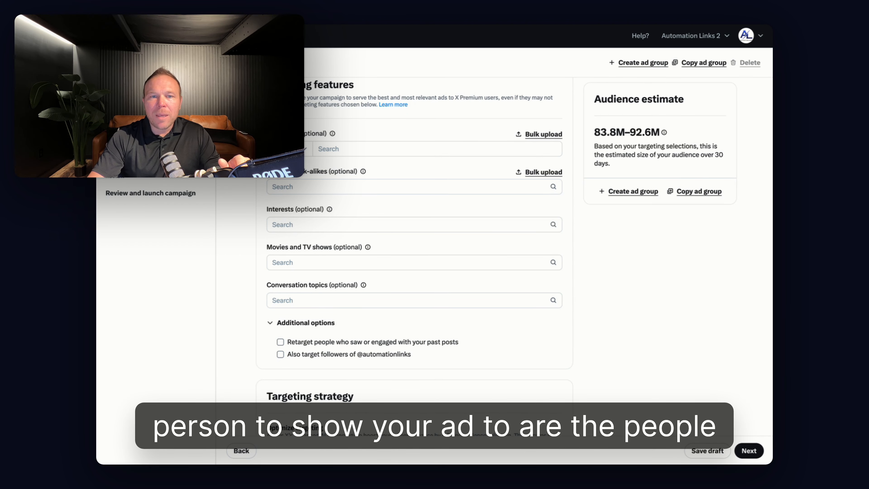
{"action": "left_click_drag", "start_coordinate": [349, 169], "coordinate": [442, 169]}
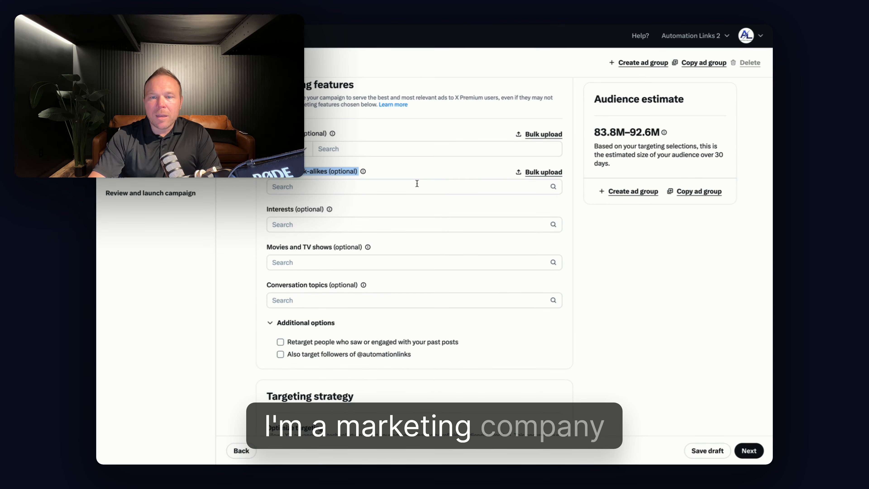
{"action": "left_click", "coordinate": [414, 187]}
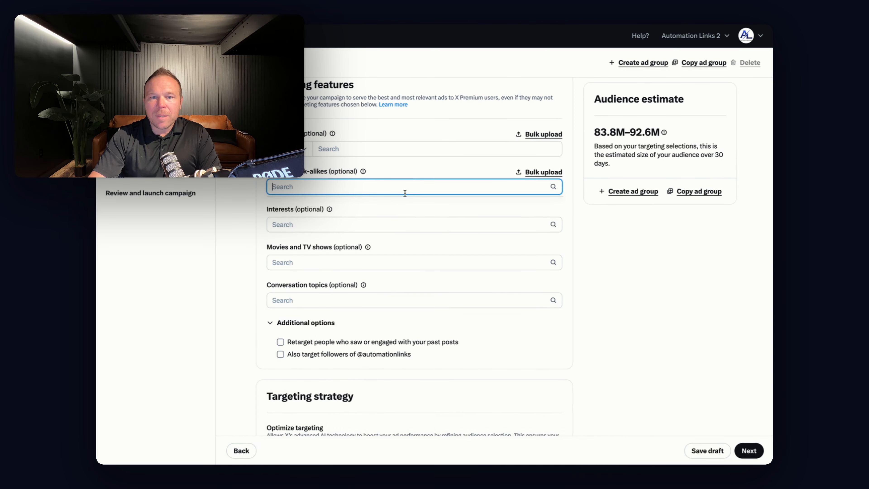
{"action": "type", "text": "alex hor"}
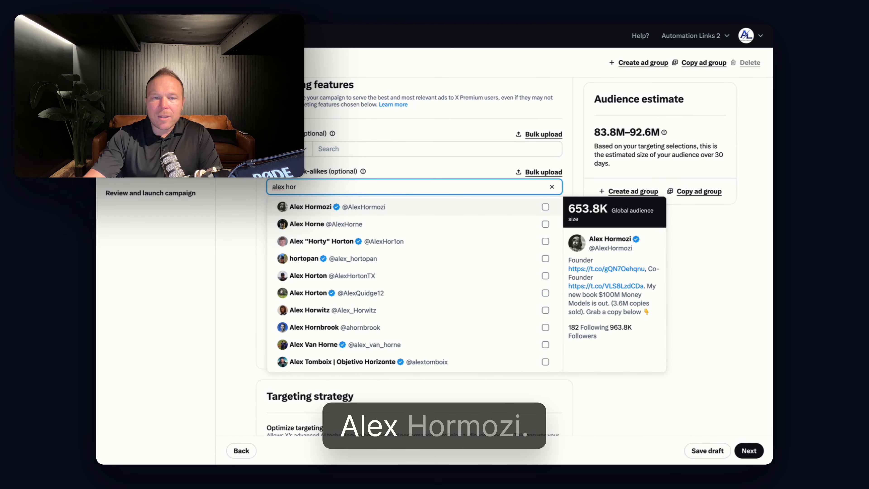
{"action": "left_click", "coordinate": [417, 207]}
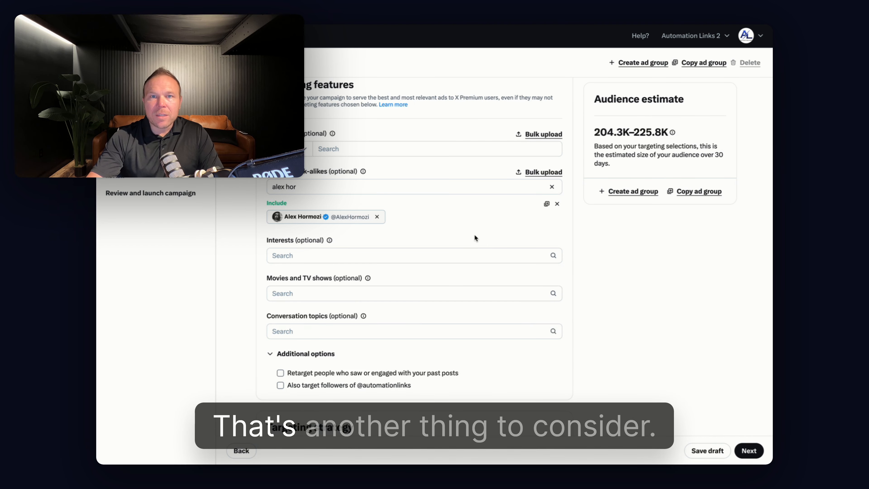
Try Tucker Carlson as a second follower look-alike and remove that account again
{"action": "left_click", "coordinate": [379, 189]}
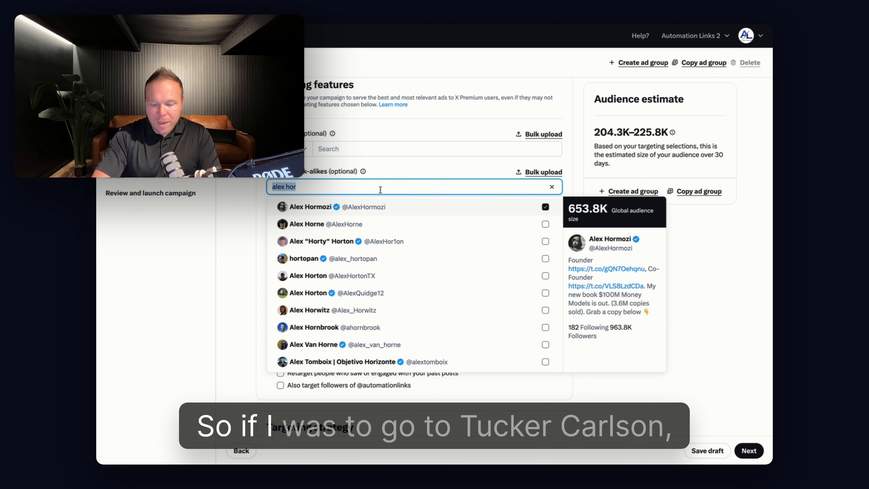
{"action": "type", "text": "tucker c"}
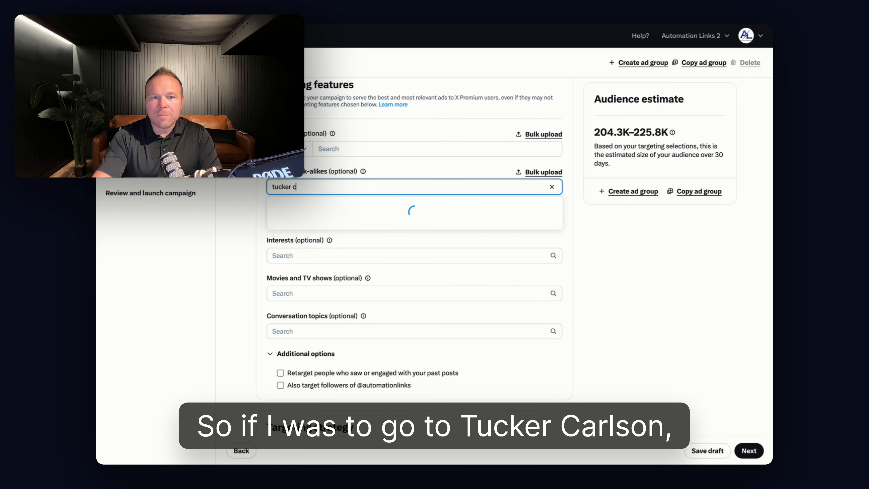
{"action": "left_click", "coordinate": [545, 207]}
{"action": "left_click", "coordinate": [565, 94]}
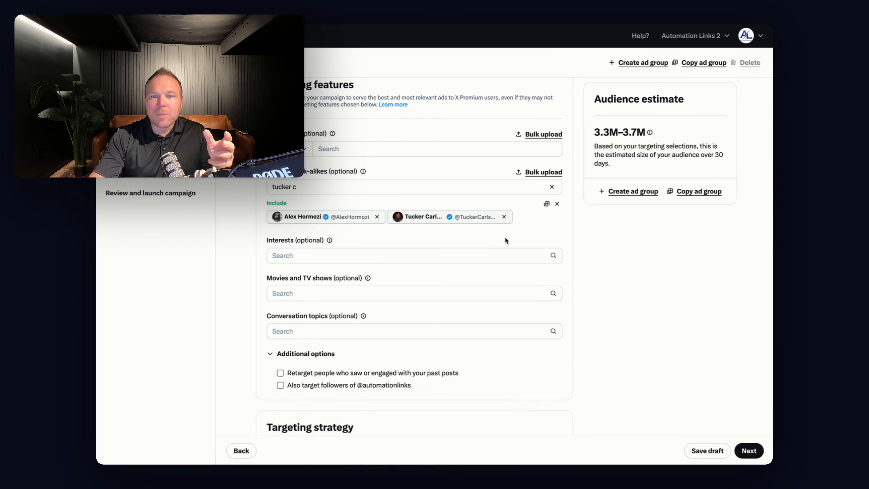
{"action": "left_click", "coordinate": [504, 216]}
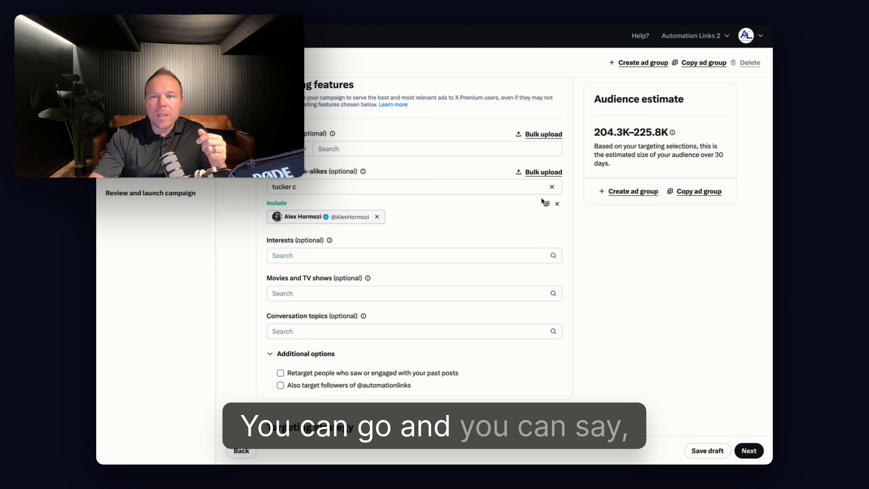
{"action": "left_click", "coordinate": [390, 189]}
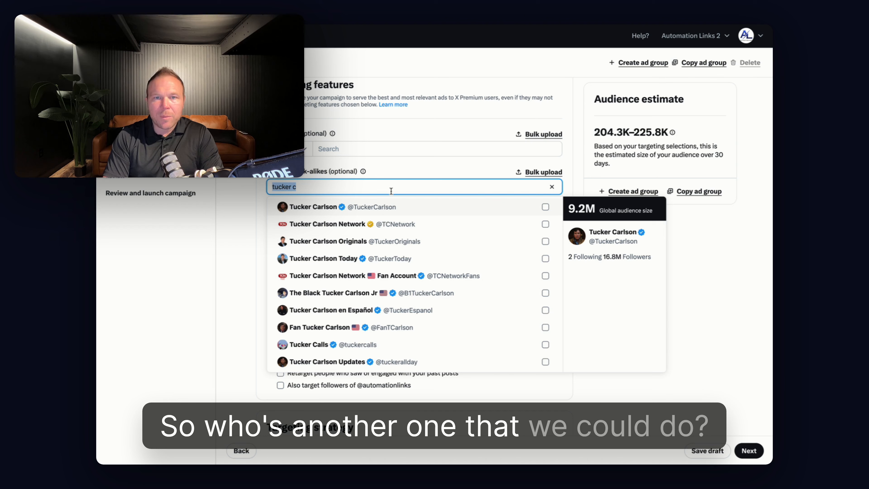
{"action": "type", "text": "justin wel"}
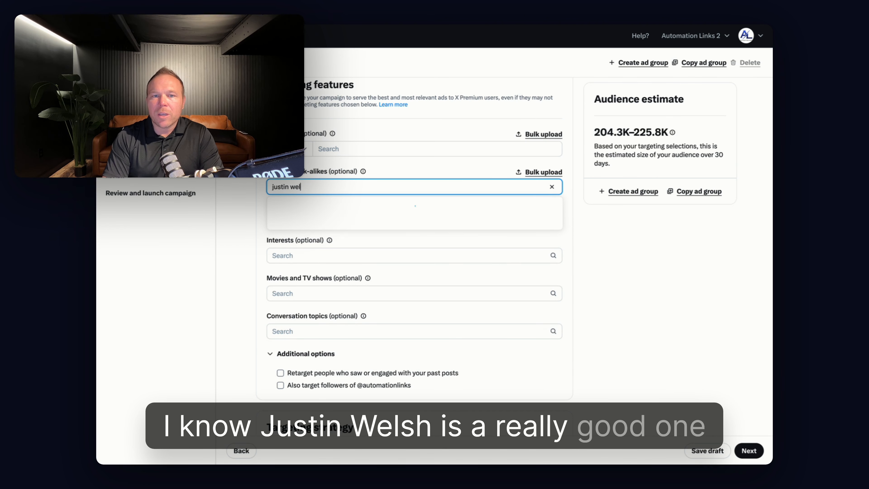
{"action": "left_click", "coordinate": [402, 206]}
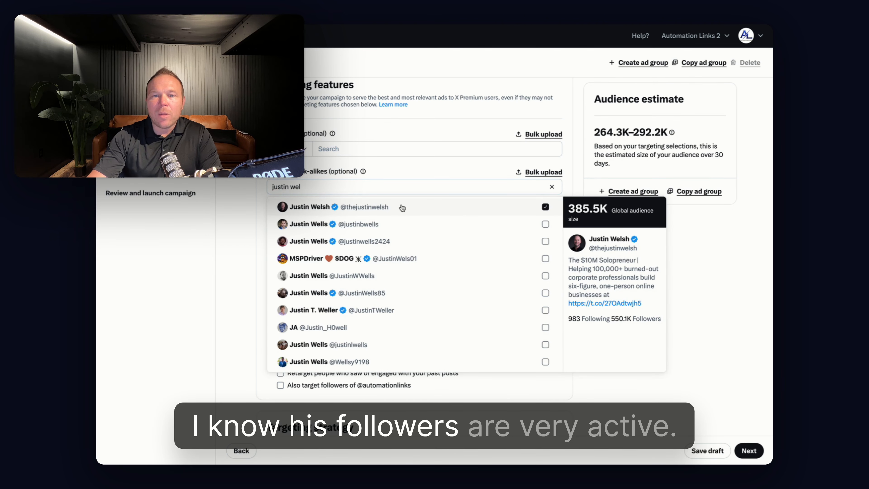
{"action": "left_click", "coordinate": [572, 158]}
{"action": "scroll", "coordinate": [465, 200], "scroll_direction": "up", "scroll_amount": 2}
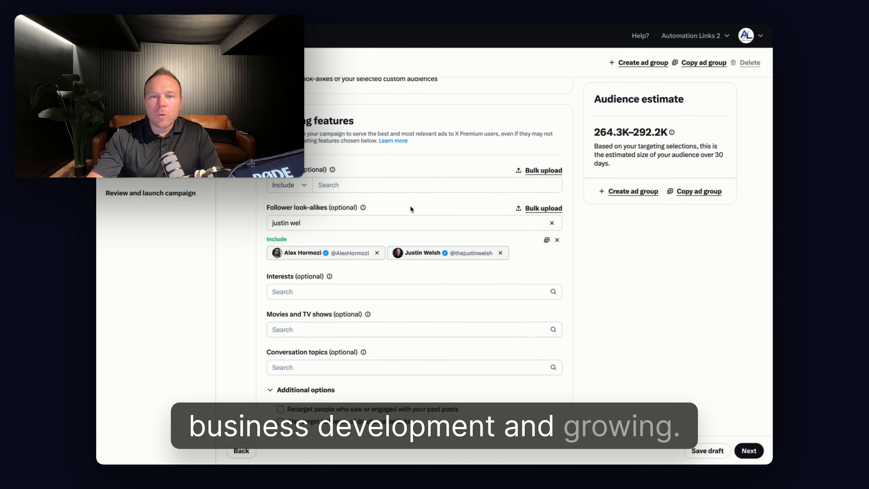
{"action": "left_click_drag", "start_coordinate": [594, 132], "coordinate": [695, 131]}
{"action": "left_click", "coordinate": [696, 133]}
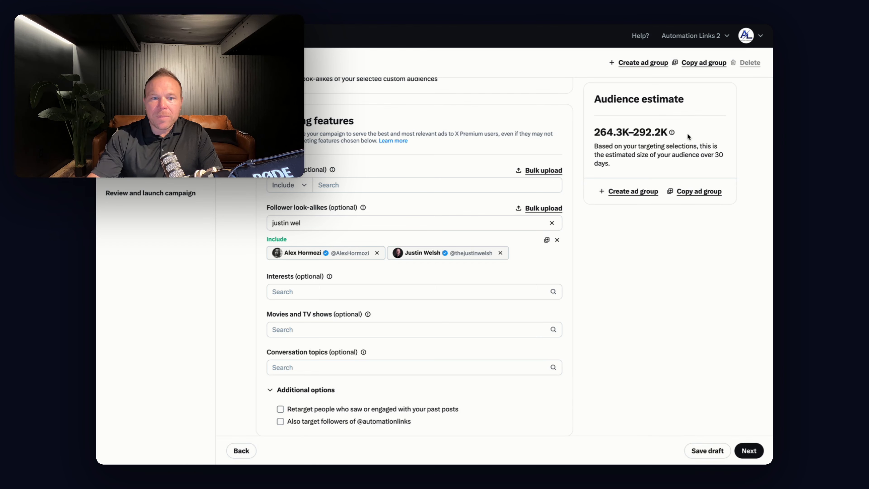
Add "x ads" as an included keyword in the targeting features
{"action": "left_click", "coordinate": [330, 185]}
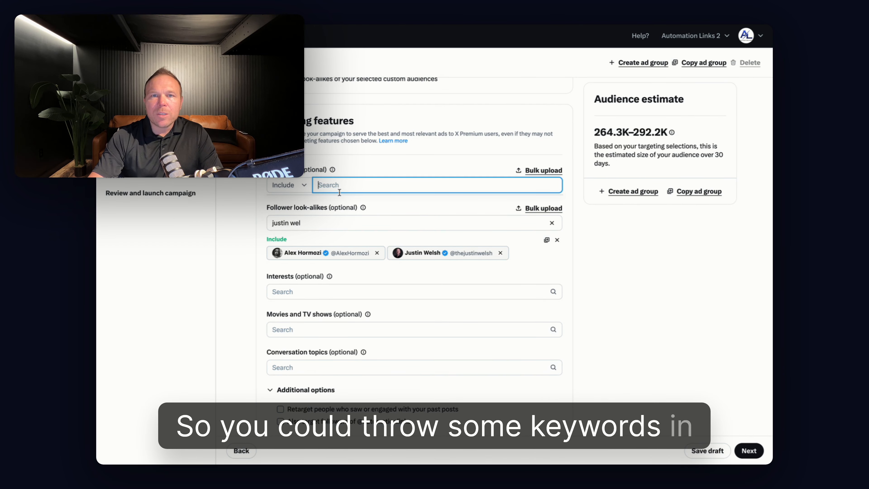
{"action": "type", "text": "x ads"}
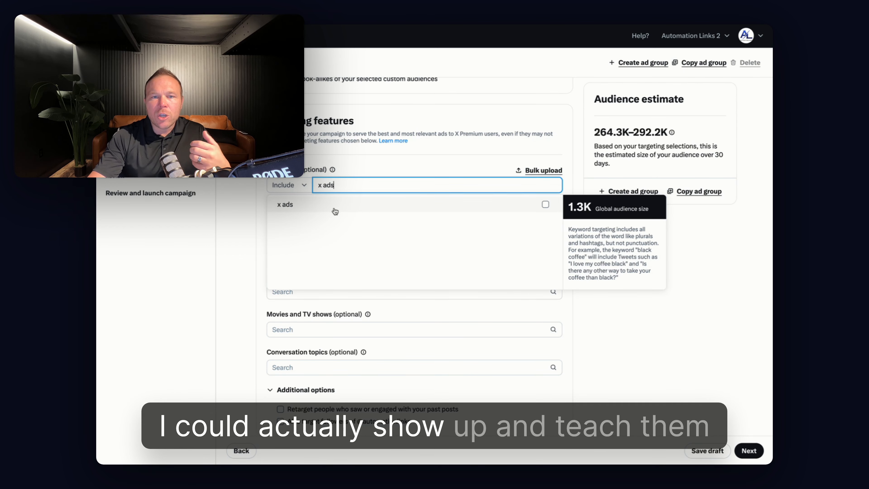
{"action": "left_click", "coordinate": [386, 205]}
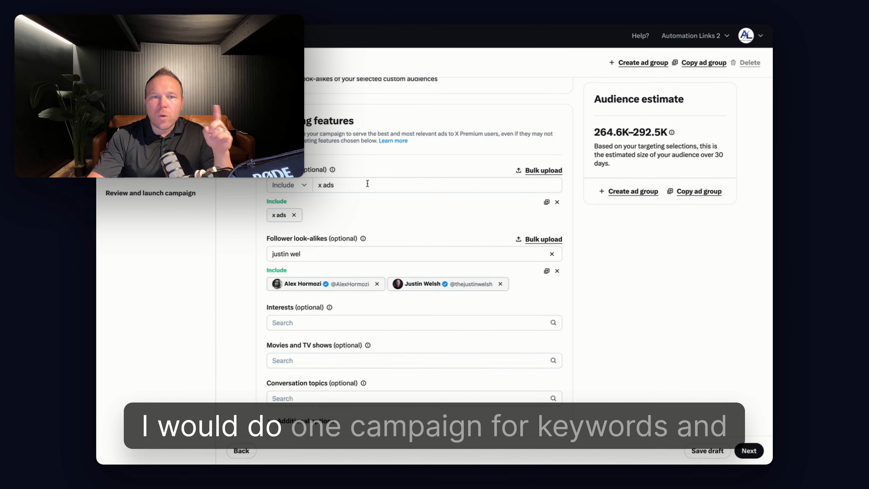
{"action": "left_click_drag", "start_coordinate": [267, 169], "coordinate": [341, 167]}
{"action": "left_click_drag", "start_coordinate": [288, 236], "coordinate": [337, 236]}
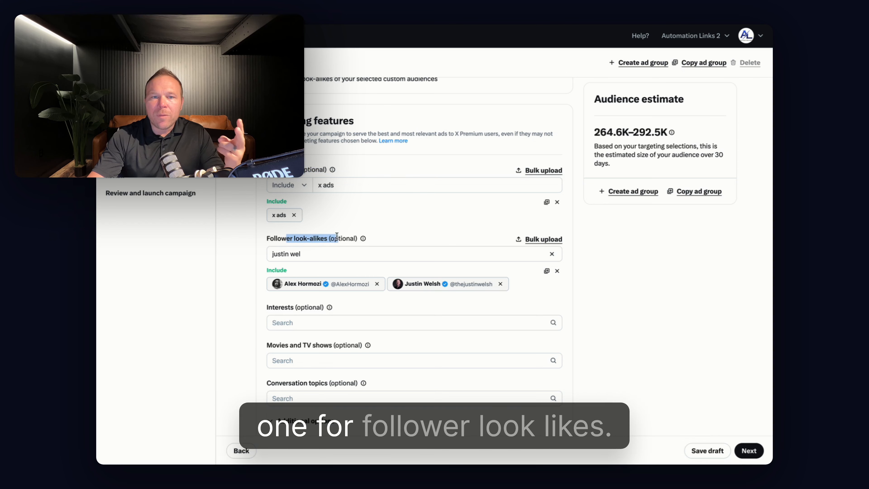
{"action": "left_click", "coordinate": [314, 235]}
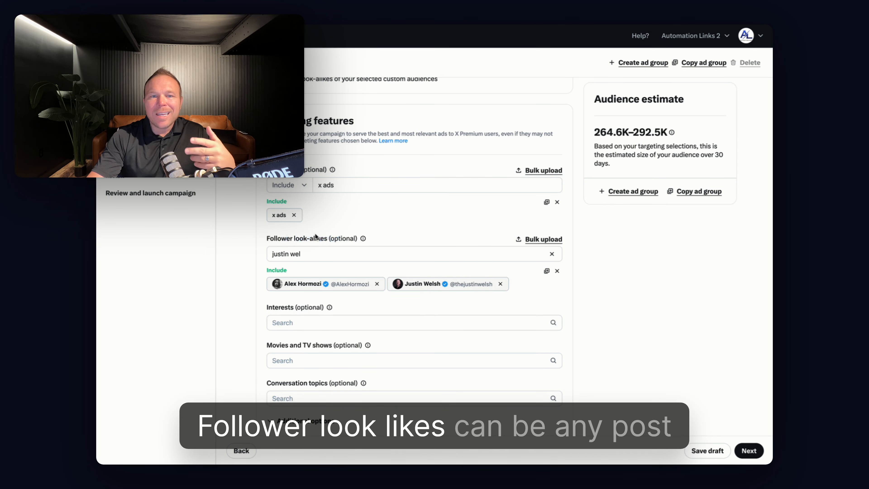
{"action": "left_click_drag", "start_coordinate": [272, 238], "coordinate": [364, 240]}
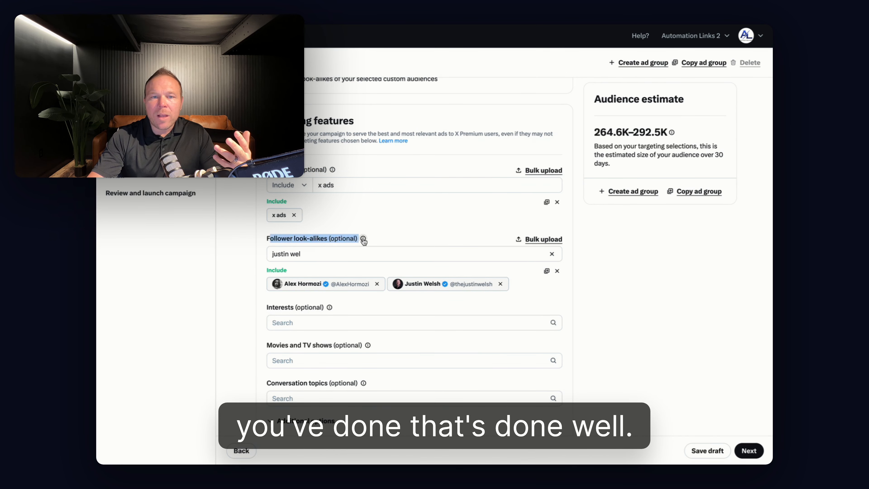
{"action": "left_click", "coordinate": [280, 170]}
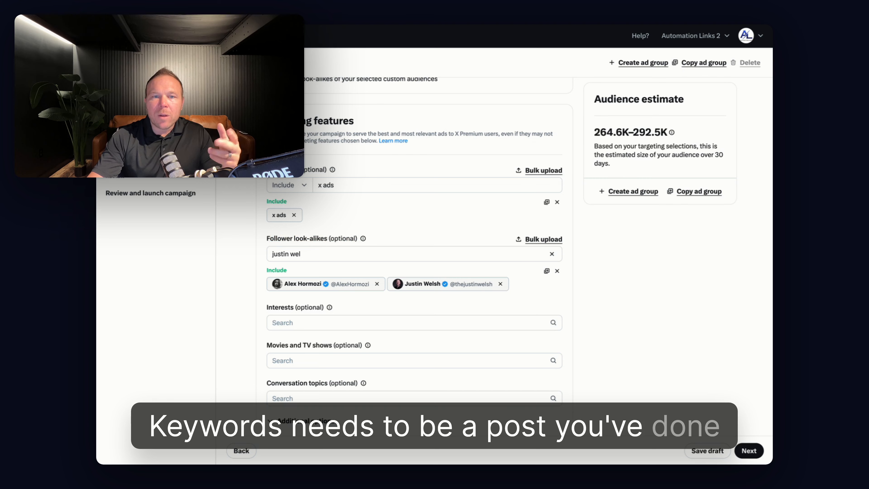
{"action": "left_click_drag", "start_coordinate": [333, 185], "coordinate": [311, 184]}
{"action": "left_click", "coordinate": [311, 147]}
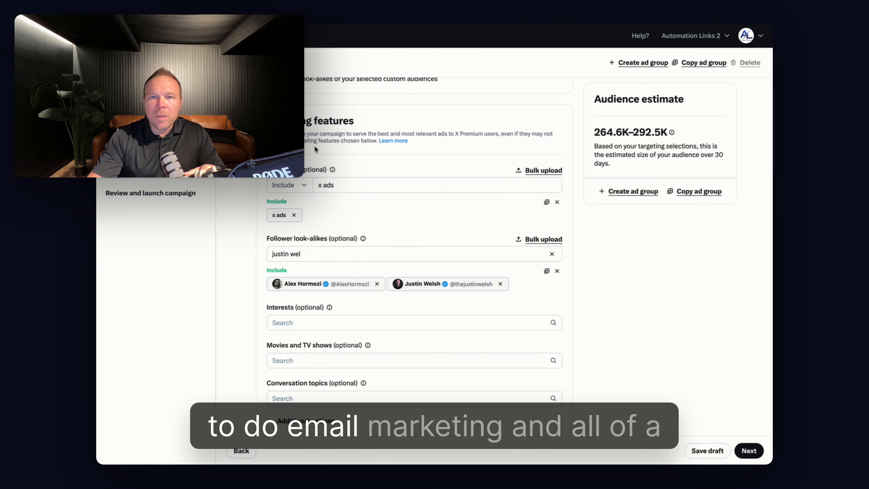
Remove the "x ads" keyword from the targeting and clear the keyword search text
{"action": "left_click", "coordinate": [294, 215]}
{"action": "left_click", "coordinate": [347, 191]}
{"action": "left_click_drag", "start_coordinate": [348, 191], "coordinate": [301, 188]}
{"action": "key", "text": "BackSpace"}
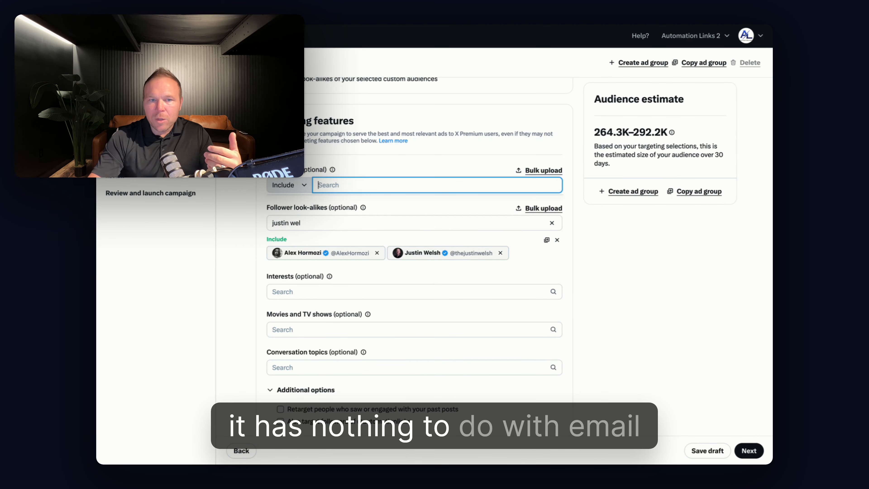
{"action": "left_click", "coordinate": [294, 161]}
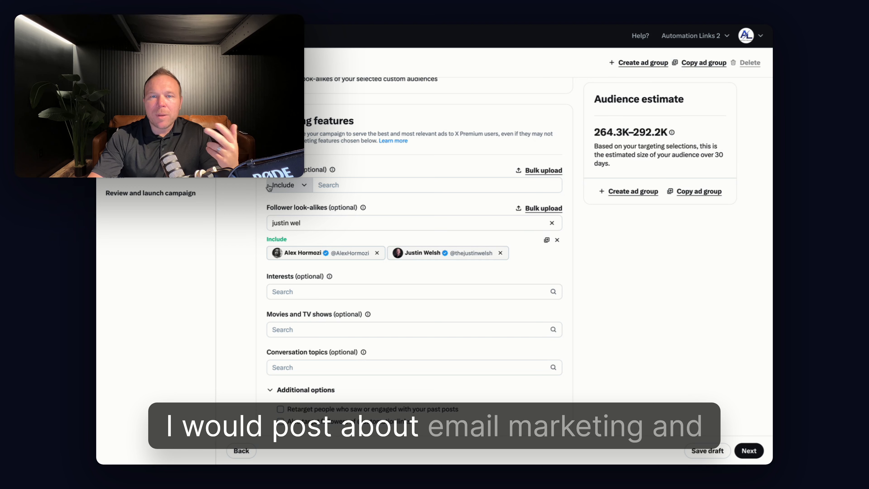
{"action": "left_click", "coordinate": [325, 185]}
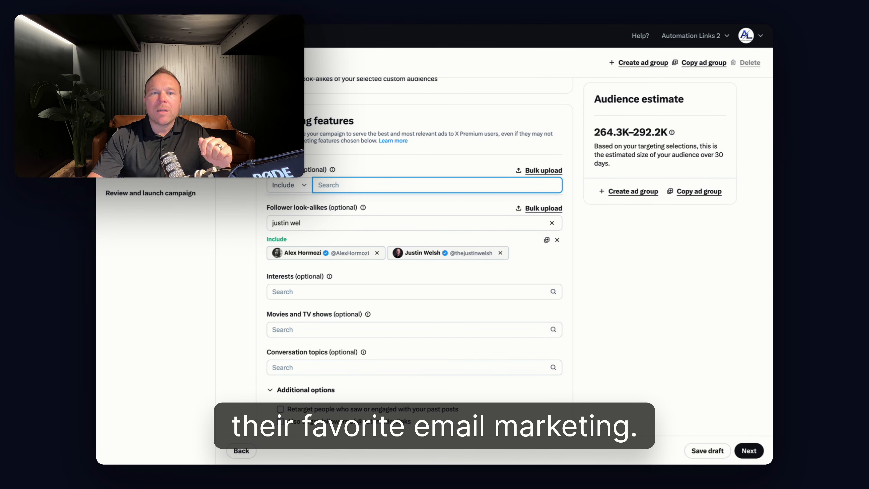
{"action": "left_click", "coordinate": [286, 196]}
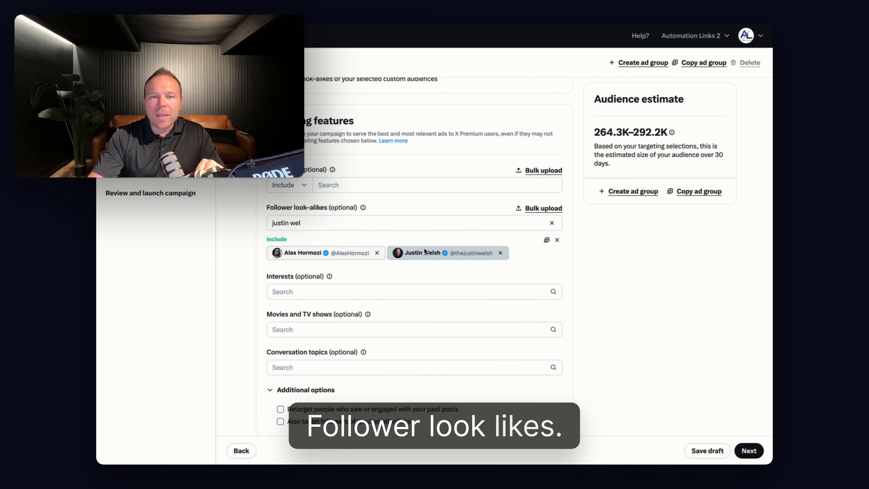
{"action": "scroll", "coordinate": [480, 251], "scroll_direction": "down", "scroll_amount": 1}
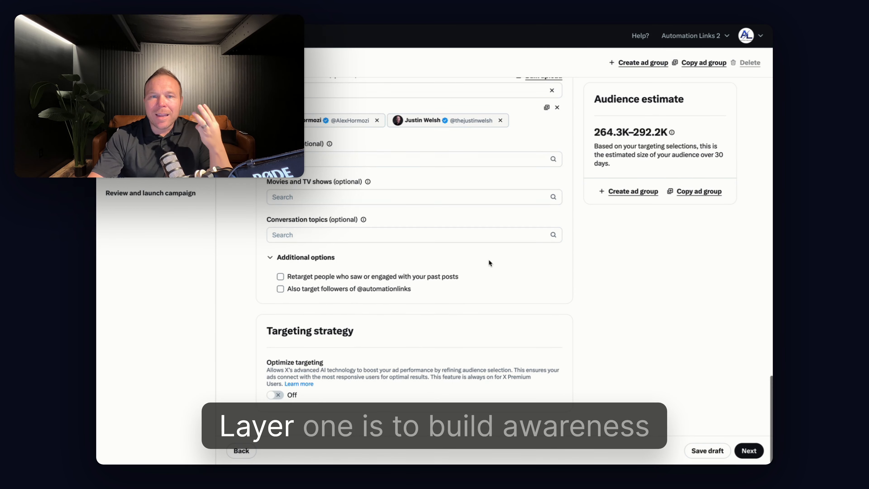
{"action": "scroll", "coordinate": [488, 259], "scroll_direction": "up", "scroll_amount": 4}
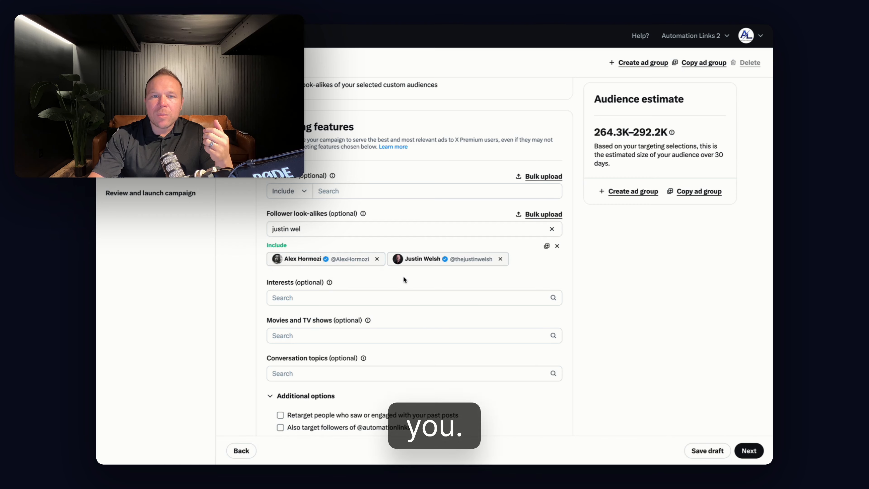
{"action": "scroll", "coordinate": [403, 279], "scroll_direction": "down", "scroll_amount": 4}
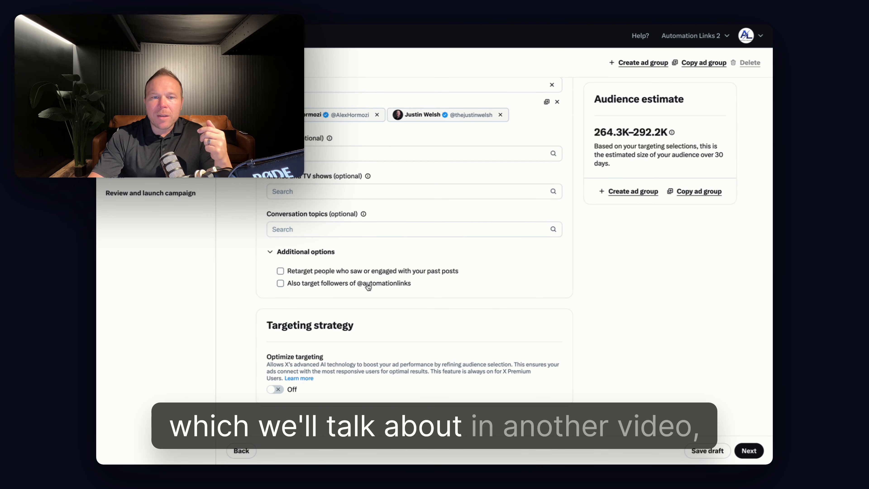
{"action": "left_click", "coordinate": [312, 271]}
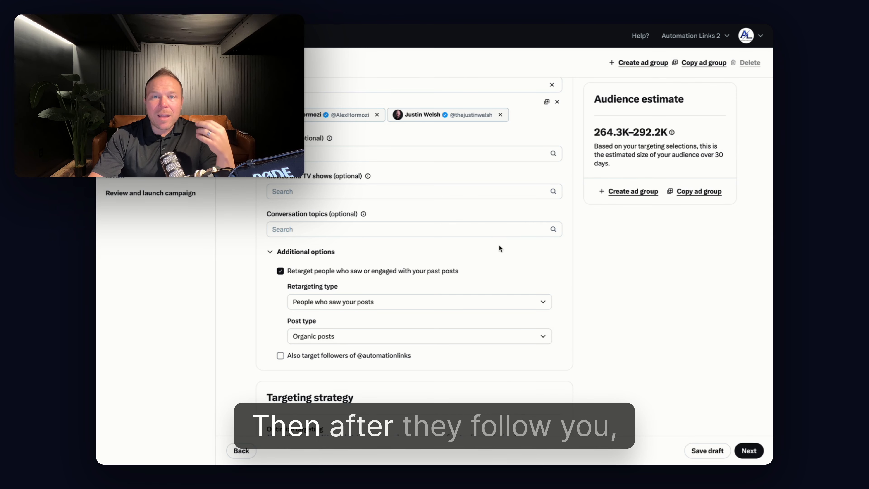
{"action": "left_click", "coordinate": [372, 270]}
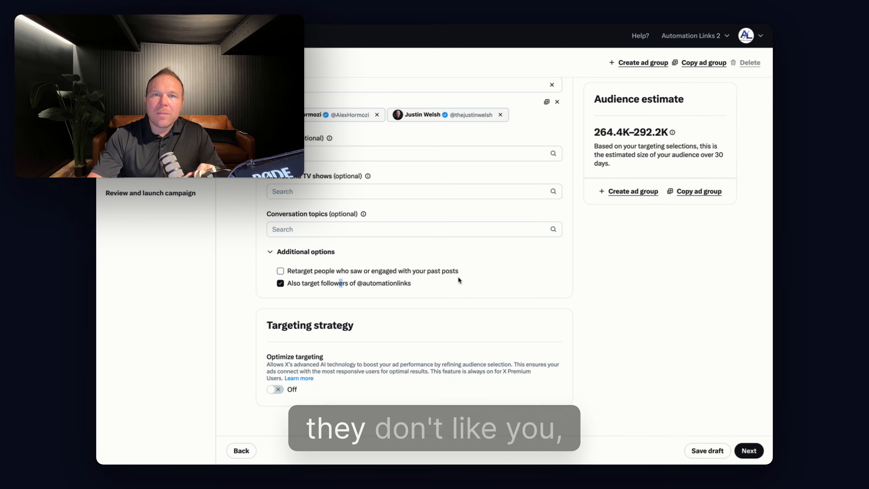
{"action": "left_click", "coordinate": [390, 283]}
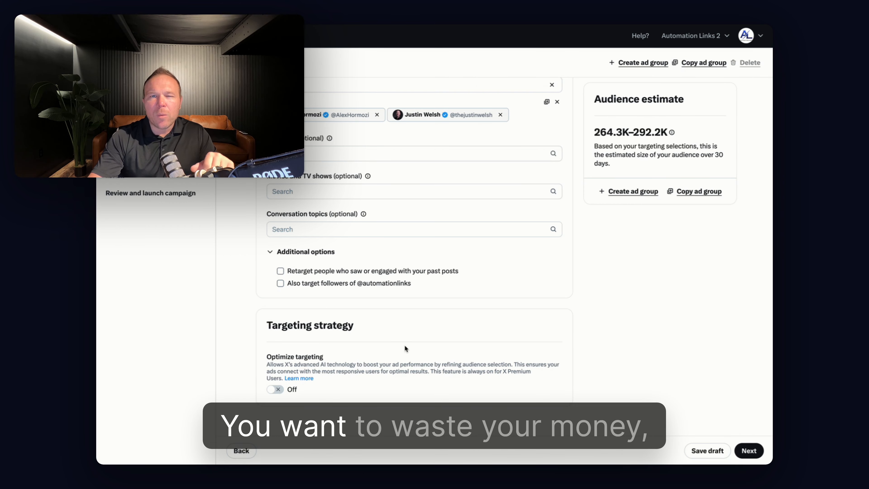
Try Optimize targeting to compare the audience estimate and switch it off again
{"action": "left_click", "coordinate": [275, 392]}
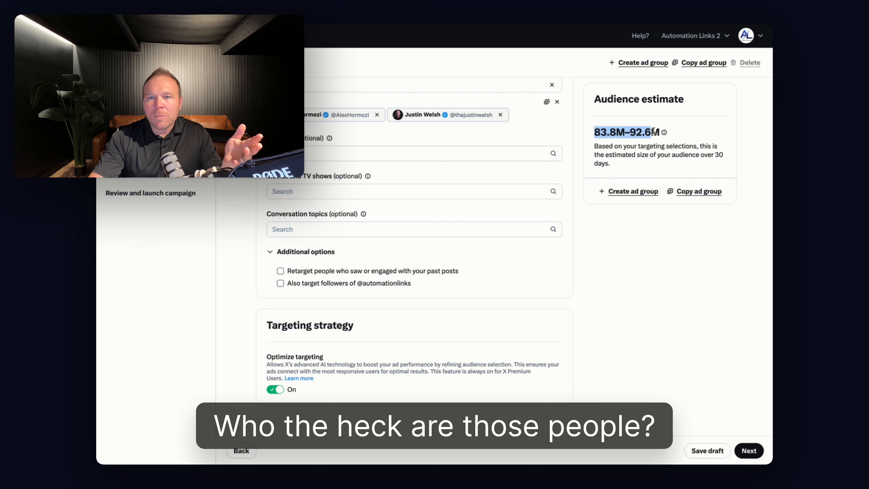
{"action": "left_click", "coordinate": [276, 393]}
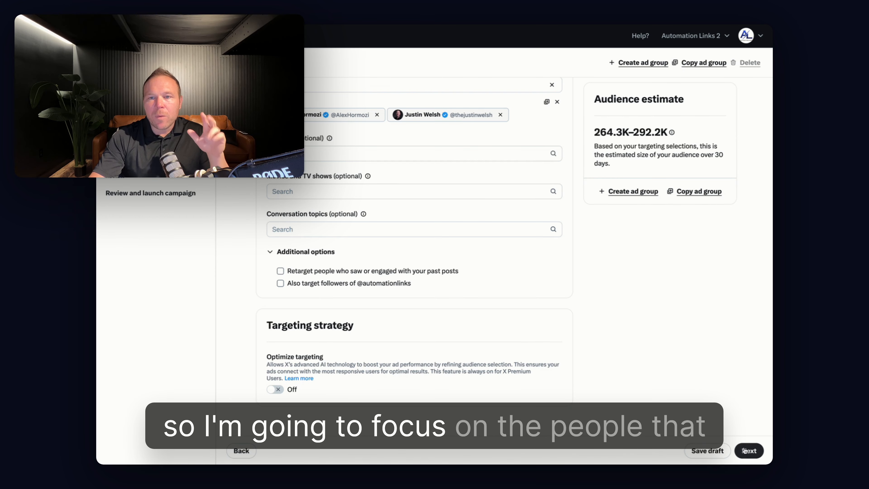
Continue to the ad details and add another ad to the ad group
{"action": "left_click", "coordinate": [747, 451]}
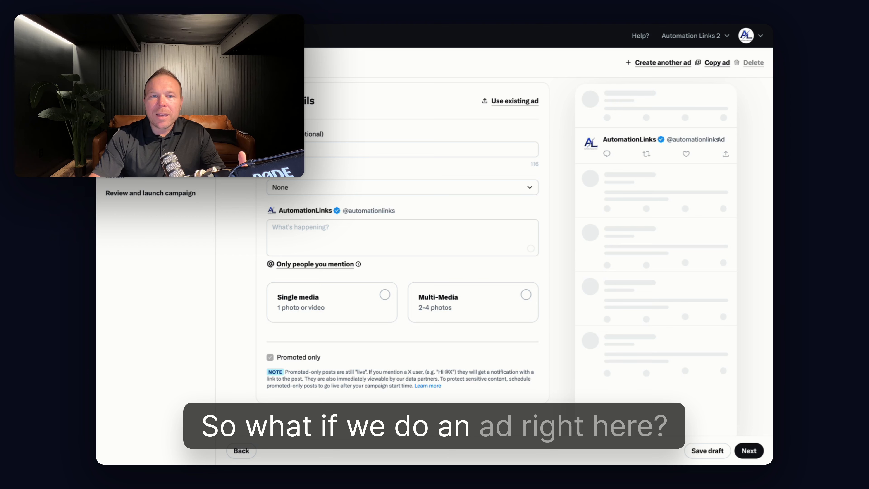
{"action": "left_click_drag", "start_coordinate": [328, 101], "coordinate": [378, 341]}
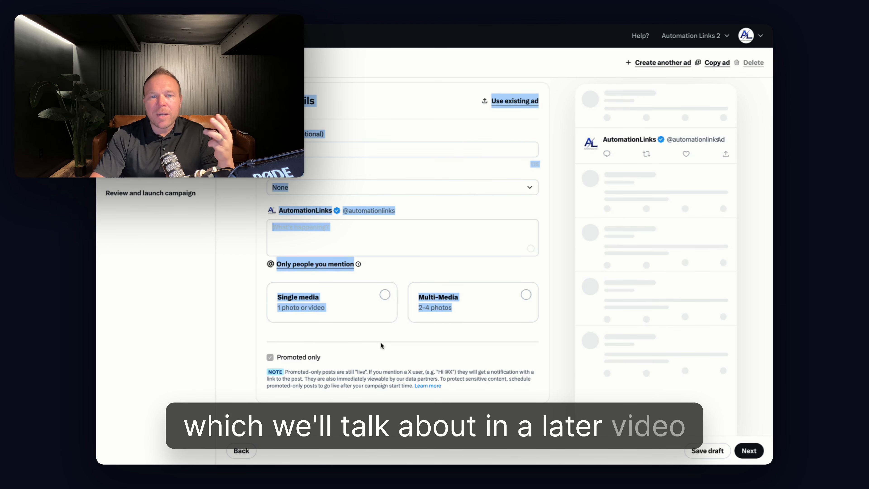
{"action": "left_click", "coordinate": [389, 340]}
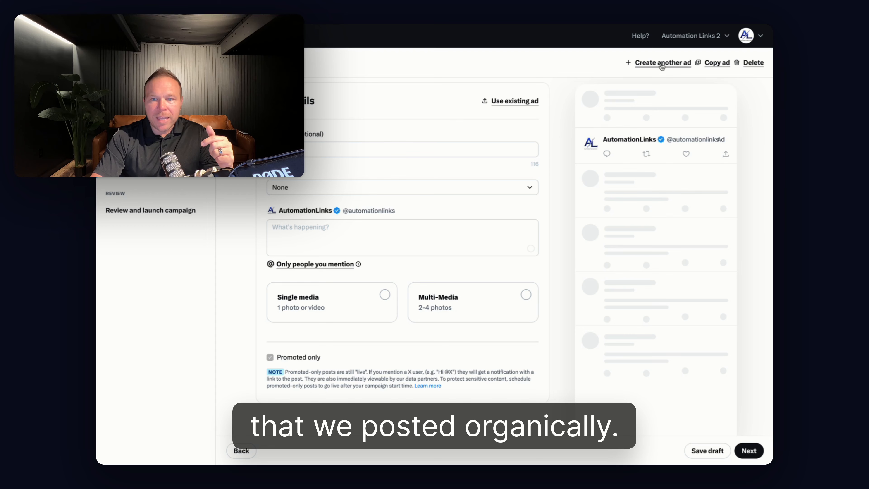
Browse the existing promoted-only posts and load the one named "X ad" into the new ad
{"action": "left_click", "coordinate": [531, 102]}
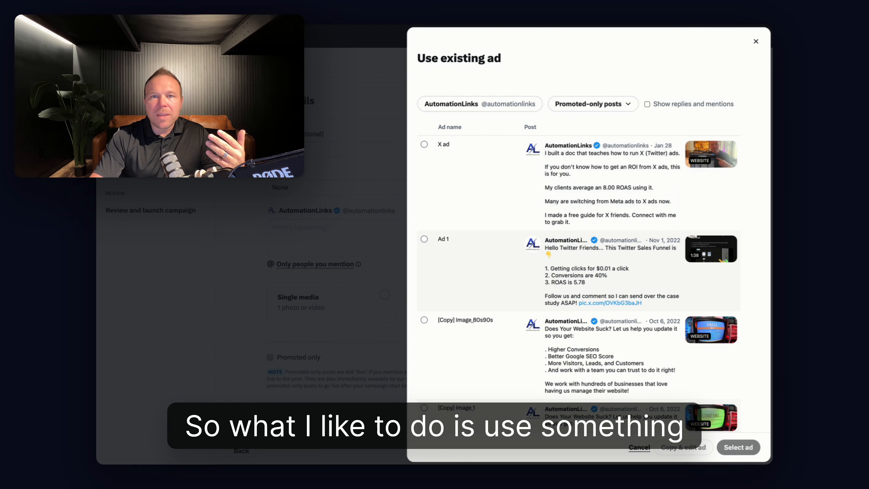
{"action": "left_click", "coordinate": [424, 144]}
{"action": "mouse_move", "coordinate": [711, 153]}
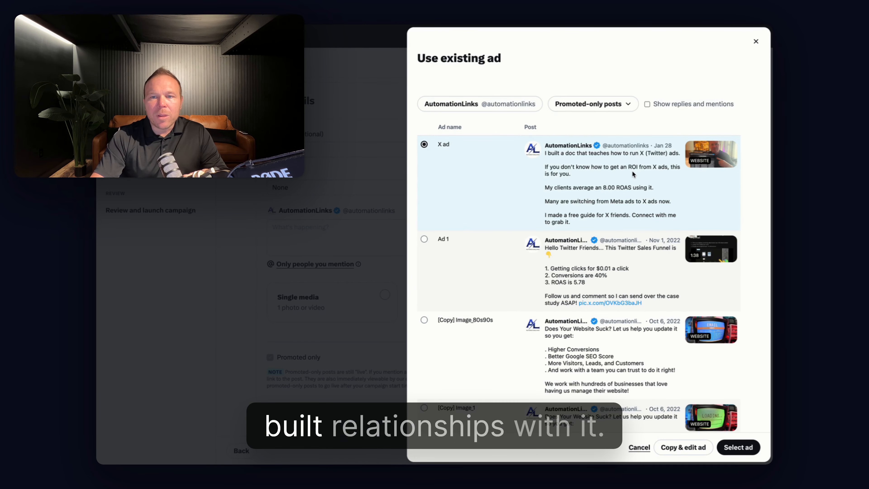
{"action": "scroll", "coordinate": [590, 224], "scroll_direction": "down", "scroll_amount": 10}
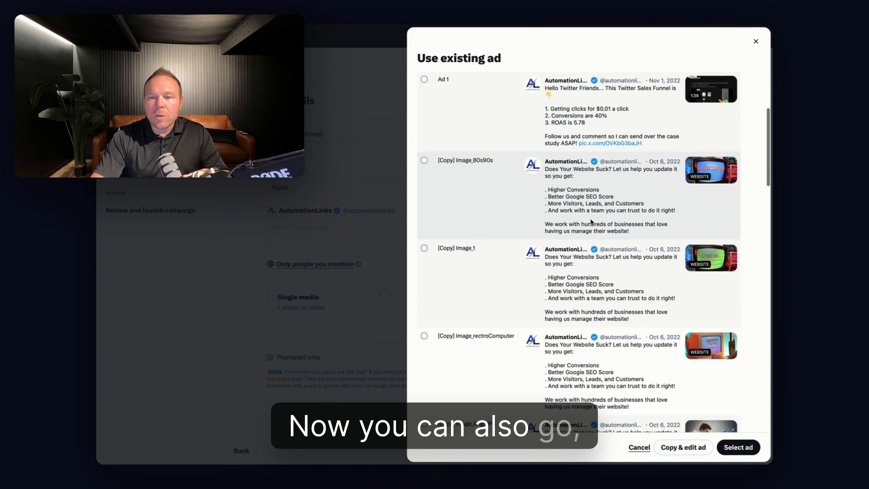
{"action": "scroll", "coordinate": [591, 222], "scroll_direction": "down", "scroll_amount": 4}
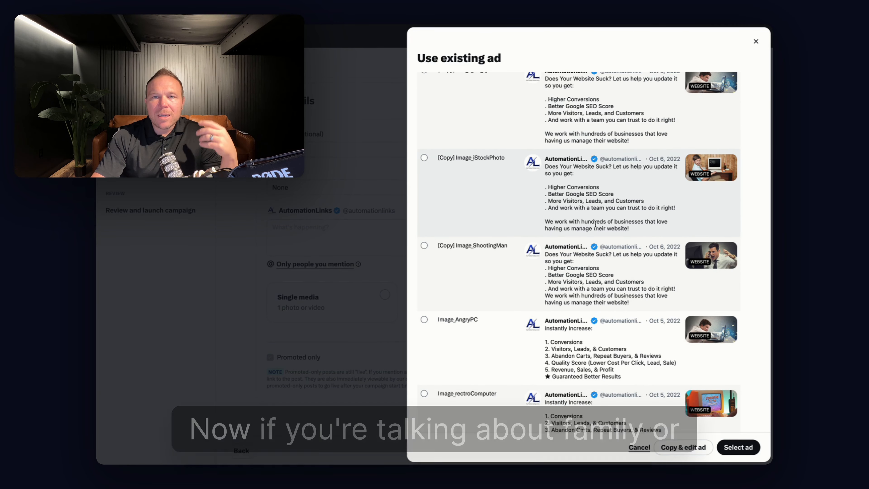
{"action": "scroll", "coordinate": [595, 225], "scroll_direction": "up", "scroll_amount": 4}
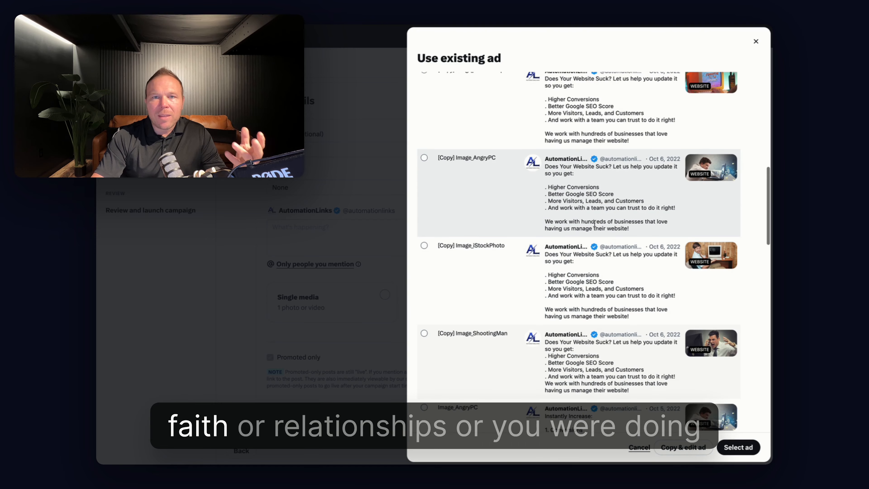
{"action": "scroll", "coordinate": [594, 226], "scroll_direction": "up", "scroll_amount": 10}
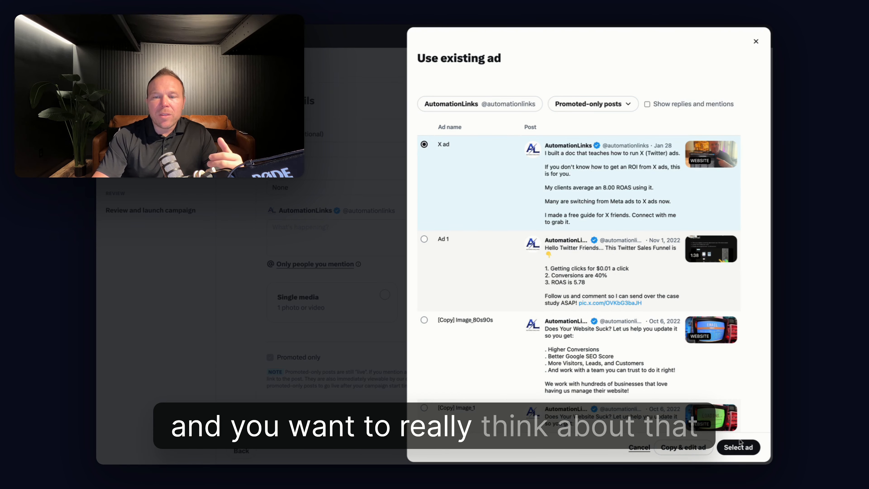
{"action": "left_click", "coordinate": [738, 447]}
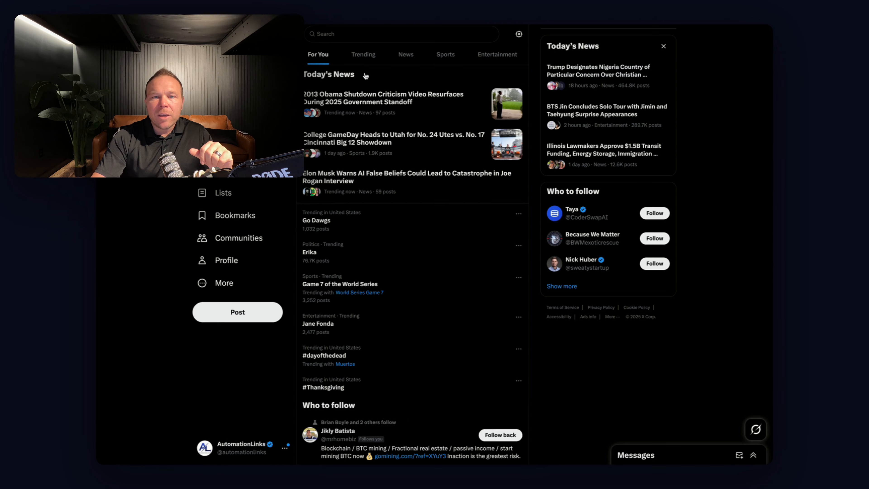
Look over the AutomationLinks profile on X, and review the loaded ad's text, media, headline and website URL
{"action": "left_click", "coordinate": [228, 260]}
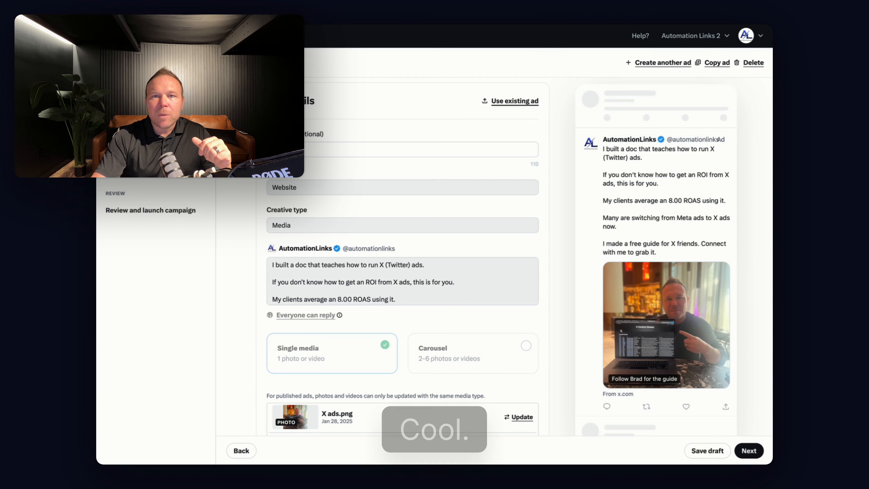
{"action": "scroll", "coordinate": [464, 304], "scroll_direction": "down", "scroll_amount": 5}
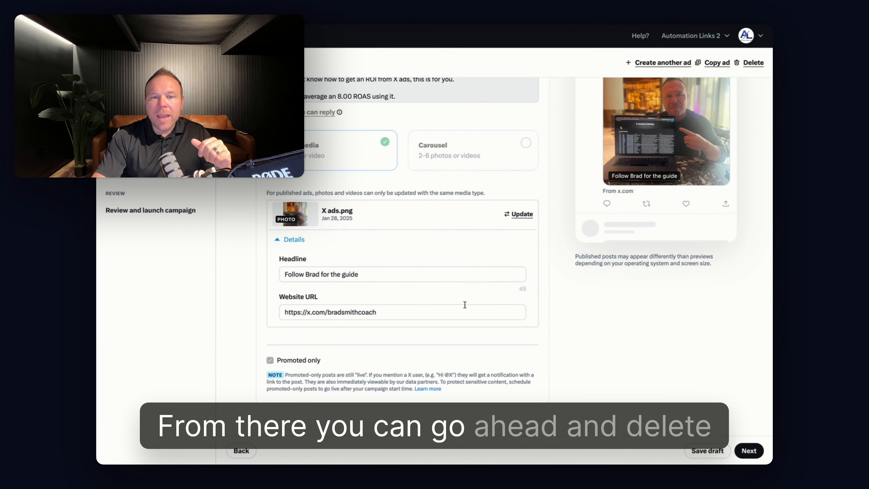
{"action": "scroll", "coordinate": [363, 274], "scroll_direction": "up", "scroll_amount": 2}
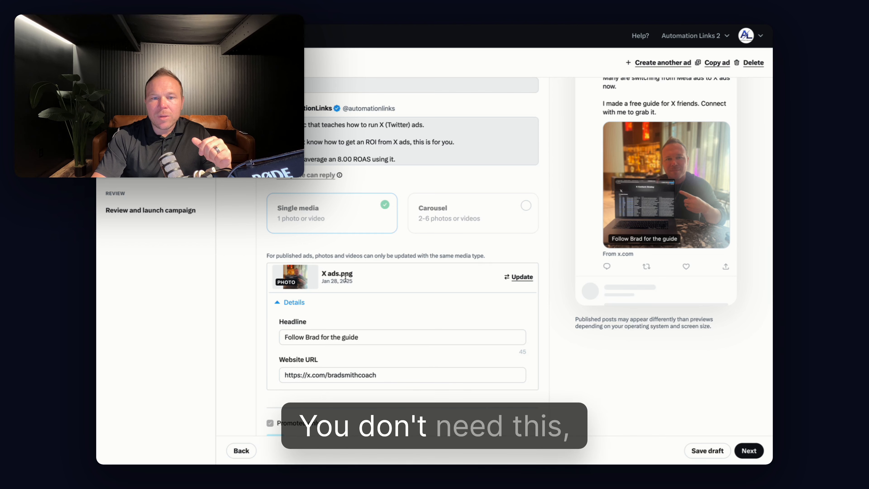
{"action": "scroll", "coordinate": [501, 289], "scroll_direction": "up", "scroll_amount": 4}
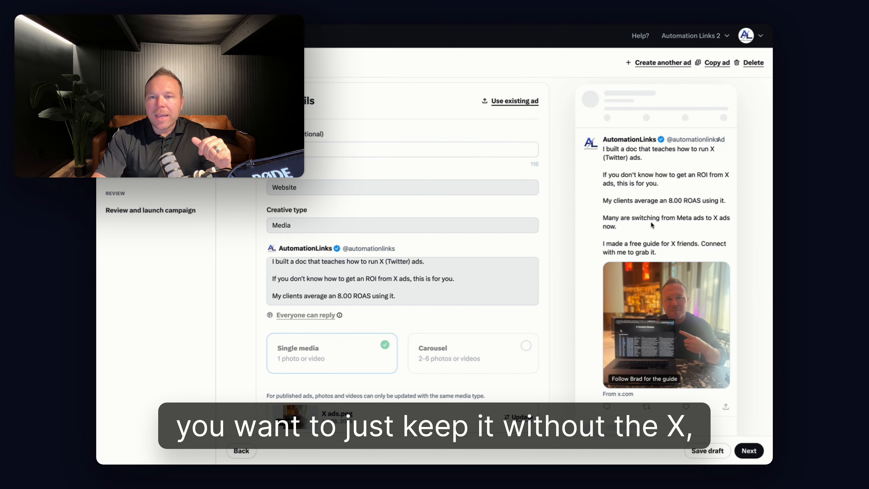
Create another ad from the existing organic post of Oct 30 about the weirdest moment in the business
{"action": "left_click", "coordinate": [670, 66]}
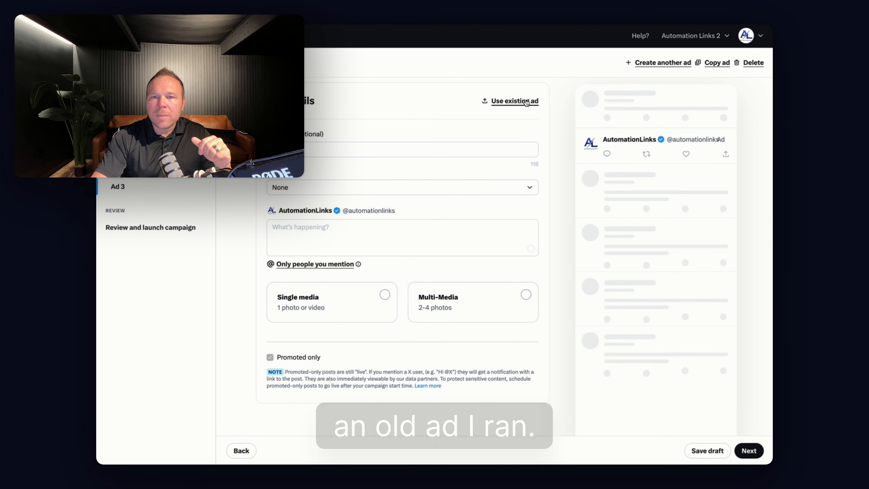
{"action": "left_click", "coordinate": [514, 101]}
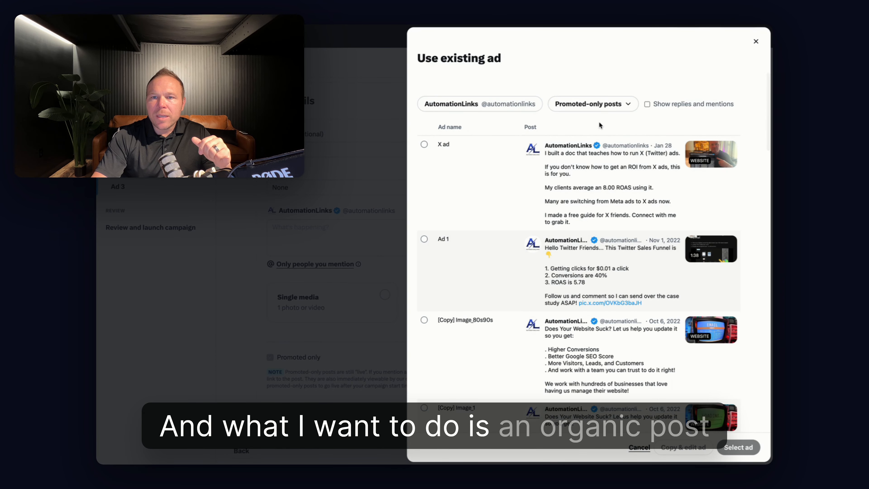
{"action": "left_click", "coordinate": [592, 103]}
{"action": "left_click", "coordinate": [597, 155]}
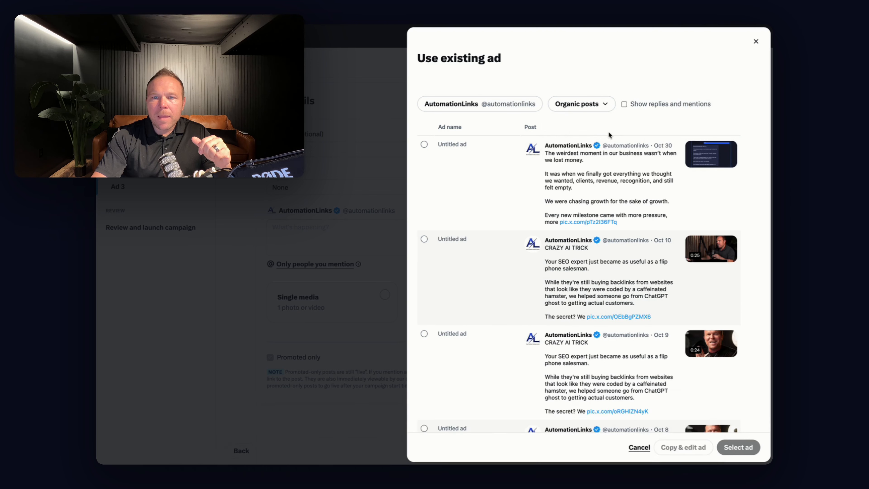
{"action": "left_click", "coordinate": [424, 144]}
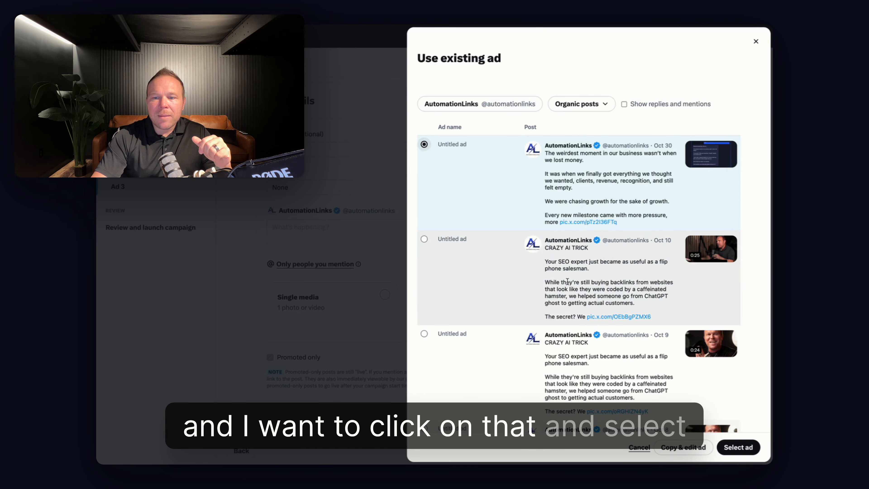
{"action": "left_click", "coordinate": [730, 447]}
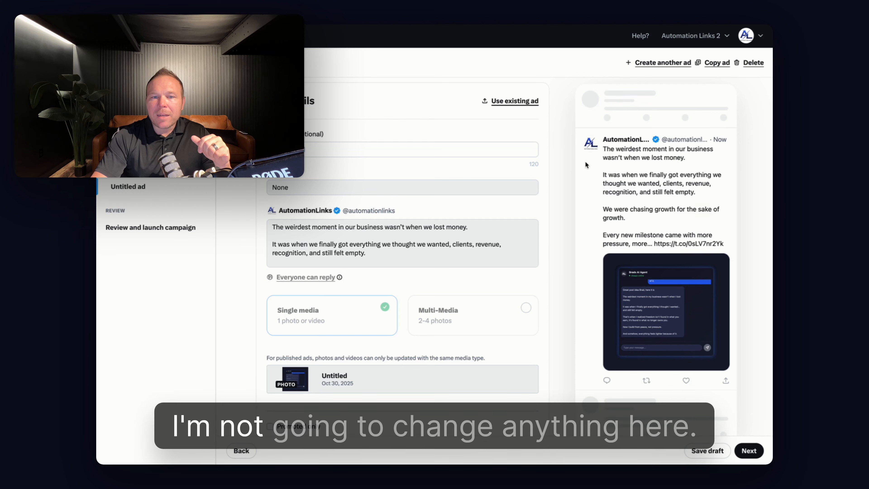
Review the organic post ad's preview text, media and promoted-only setting
{"action": "left_click_drag", "start_coordinate": [606, 147], "coordinate": [649, 225]}
{"action": "left_click", "coordinate": [633, 197]}
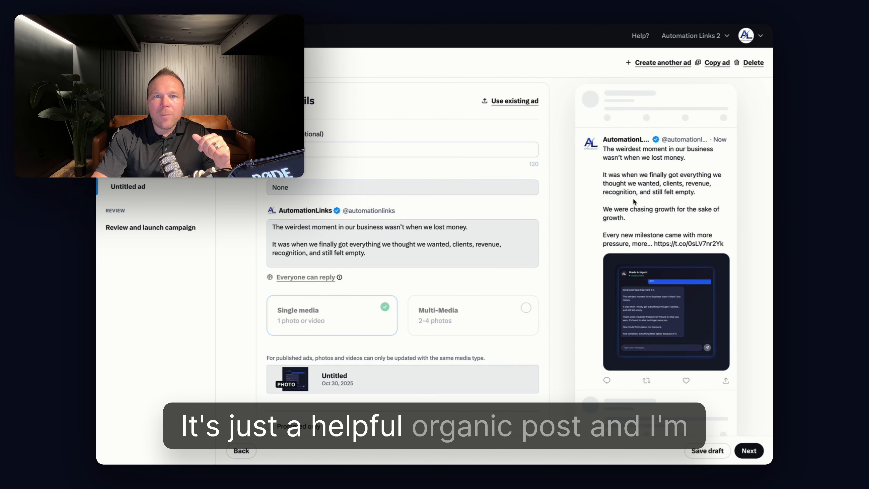
{"action": "scroll", "coordinate": [635, 199], "scroll_direction": "down", "scroll_amount": 2}
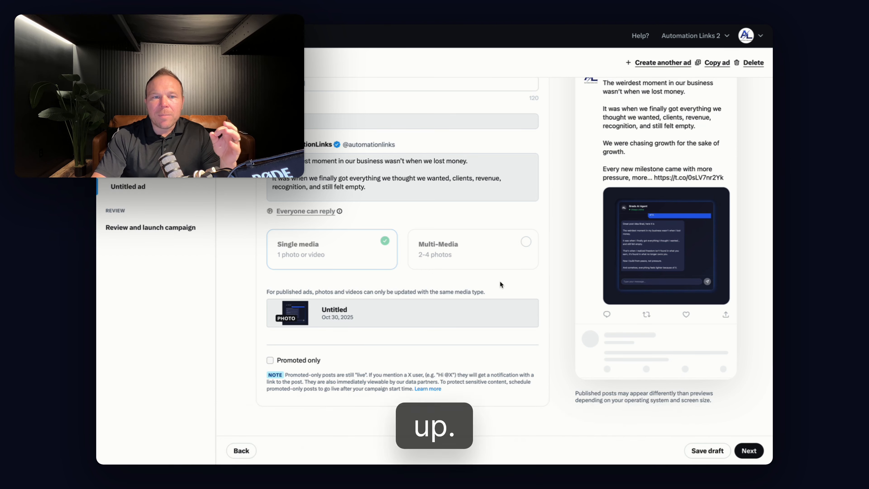
{"action": "scroll", "coordinate": [499, 277], "scroll_direction": "up", "scroll_amount": 2}
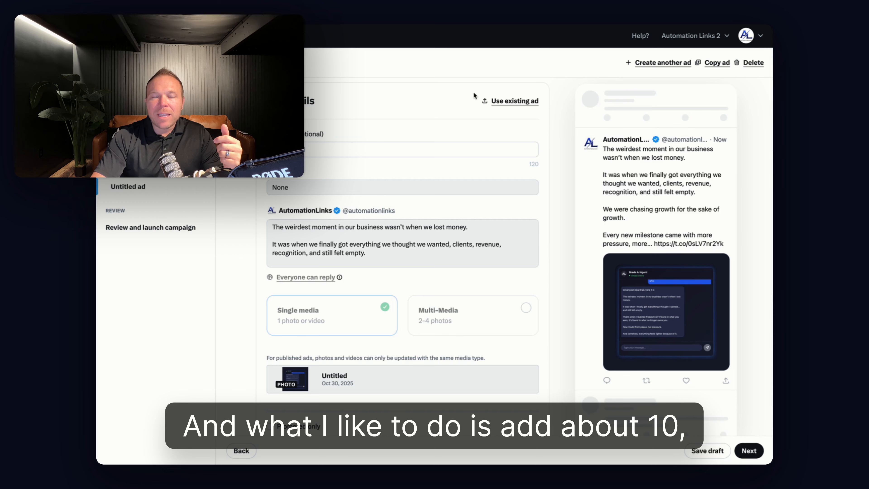
{"action": "left_click_drag", "start_coordinate": [473, 91], "coordinate": [547, 120]}
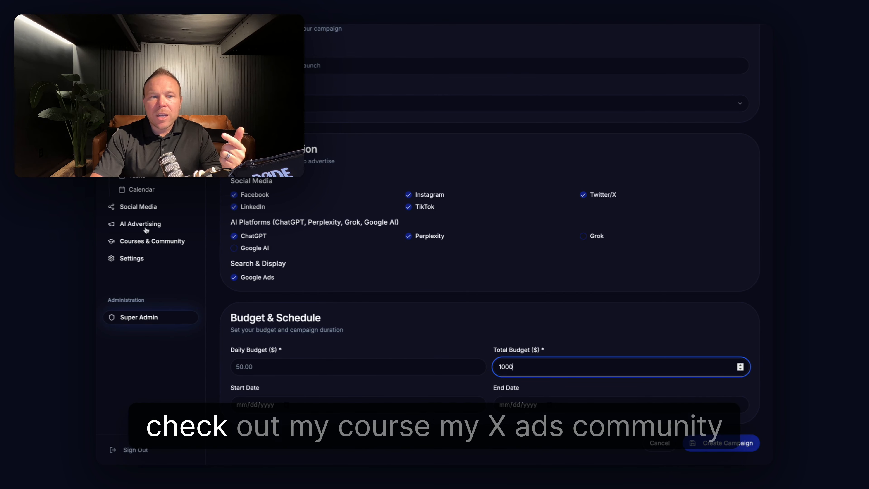
Switch to the AutomationLinks dashboard and find the X Advertising Course under Courses & Community to read its description
{"action": "left_click", "coordinate": [141, 242]}
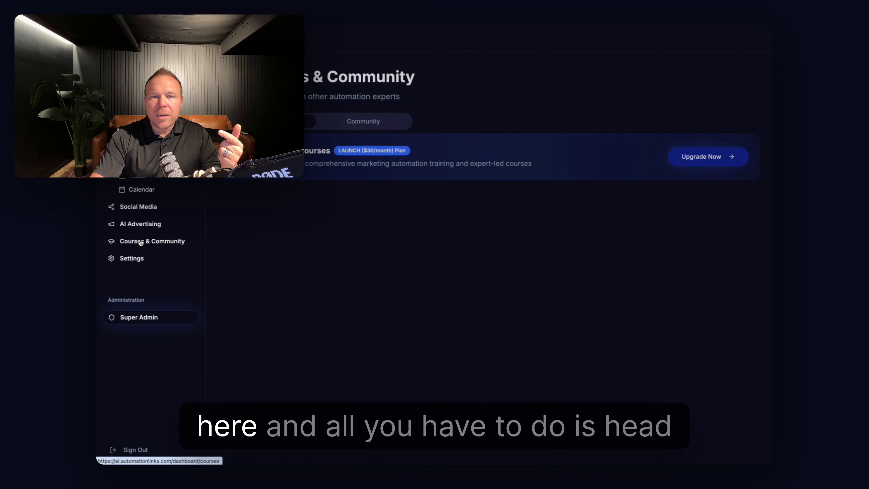
{"action": "scroll", "coordinate": [478, 345], "scroll_direction": "down", "scroll_amount": 10}
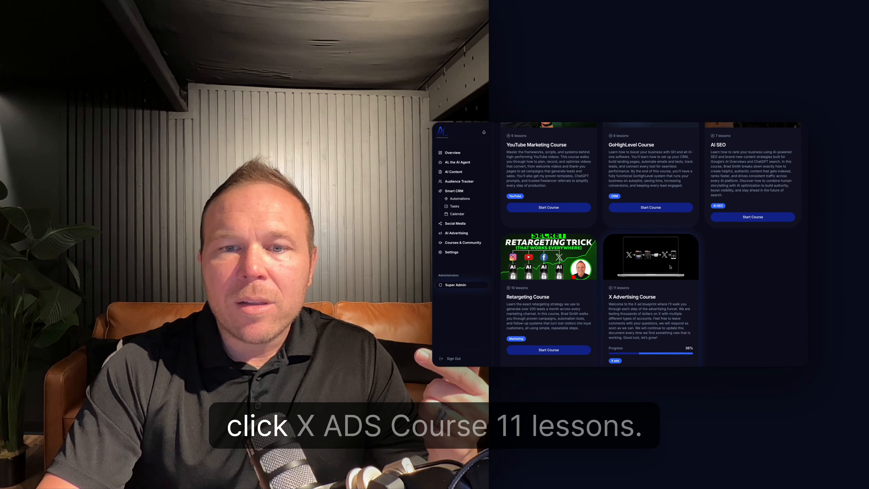
{"action": "left_click_drag", "start_coordinate": [617, 285], "coordinate": [656, 309]}
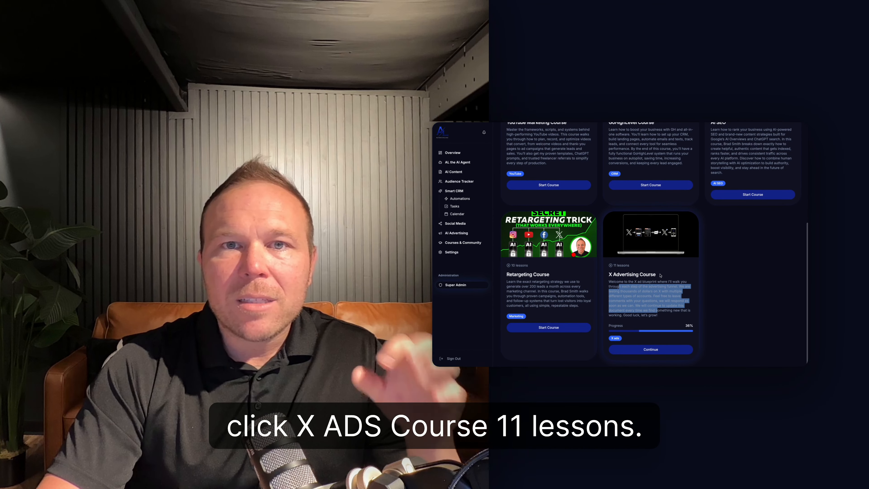